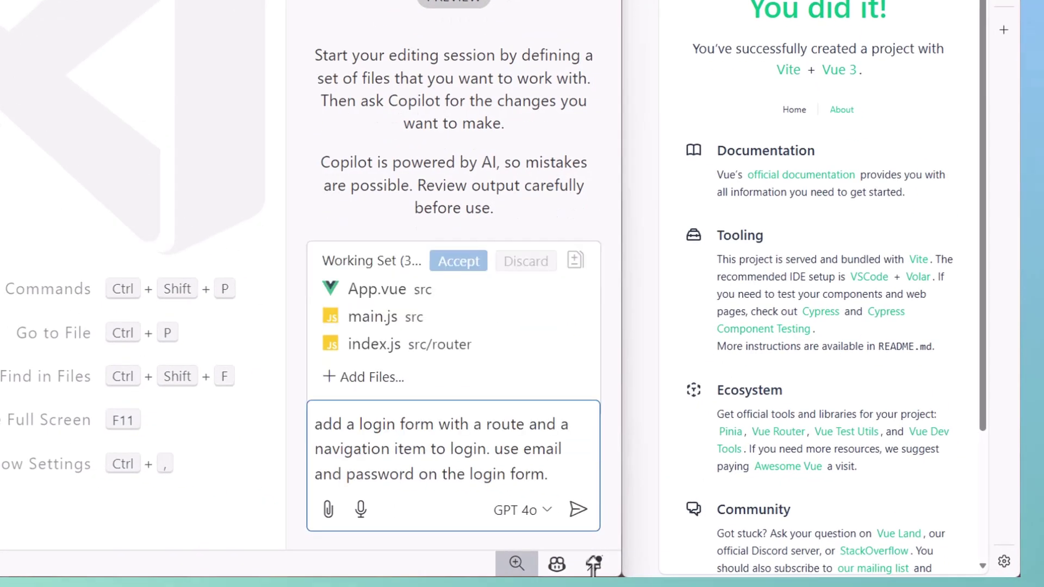
# Step: Submit the login page prompt, accept Copilot's edits to App.vue, index.js and LoginView.vue, and view the new login page
pyautogui.click(578, 509)
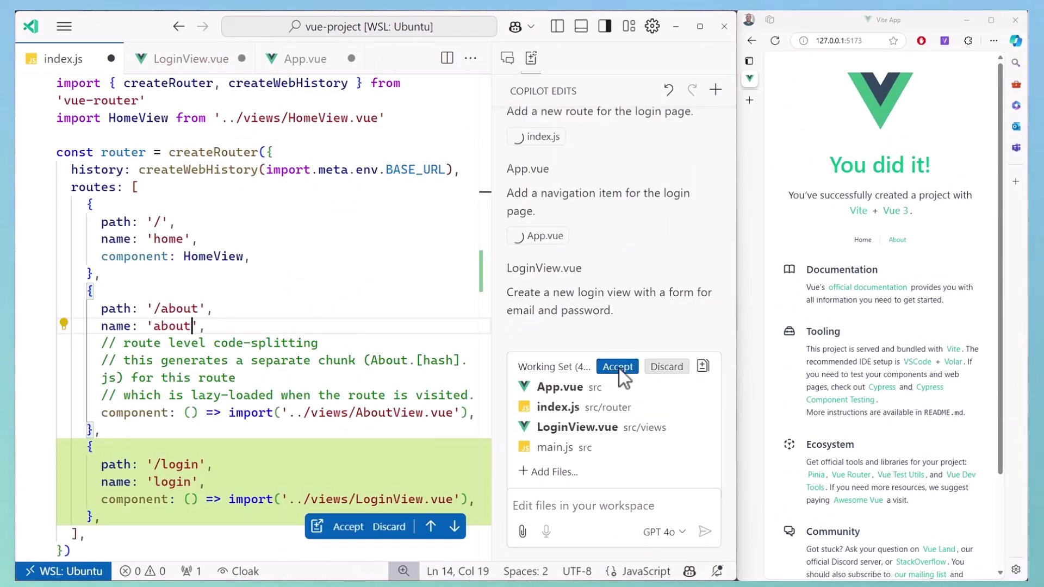
pyautogui.click(617, 366)
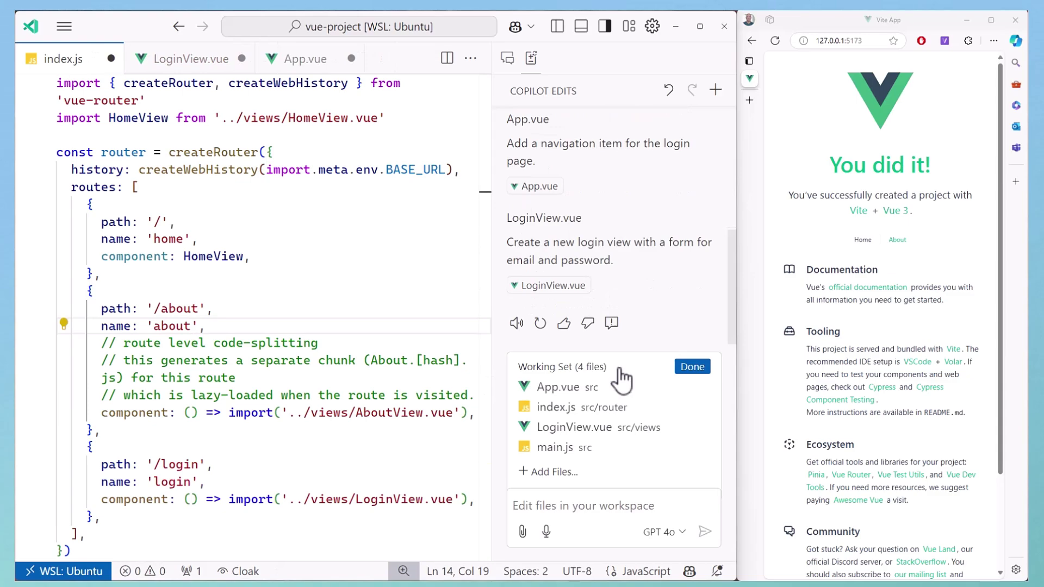
pyautogui.click(918, 240)
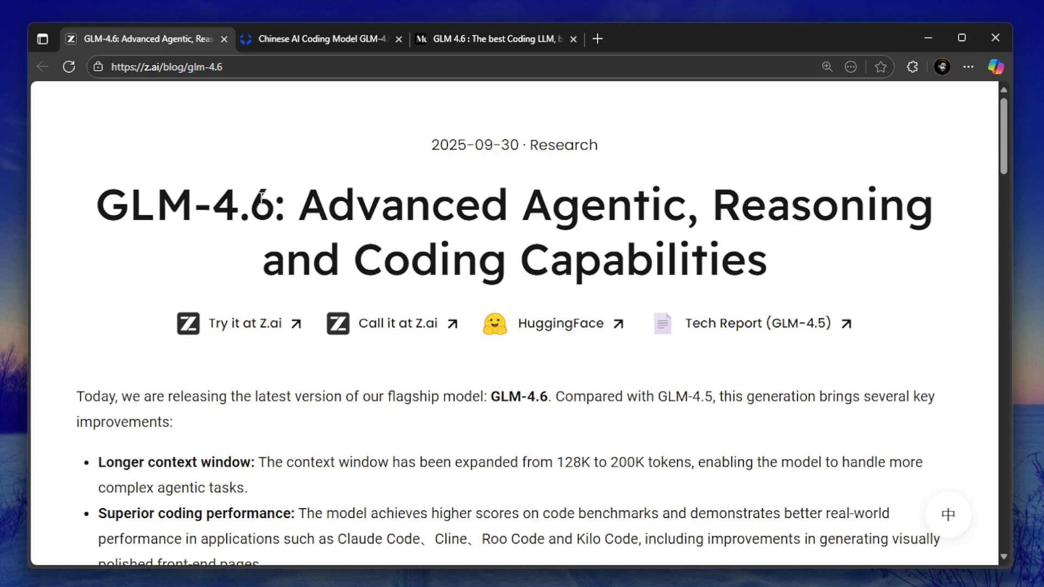
pyautogui.scroll(-4, 522, 327)
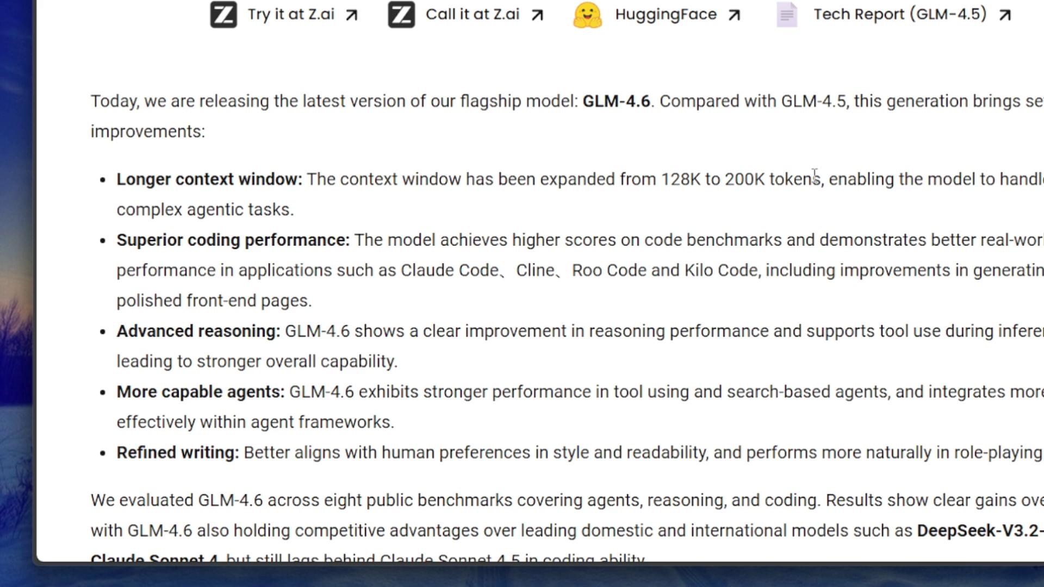
pyautogui.scroll(-1, 887, 193)
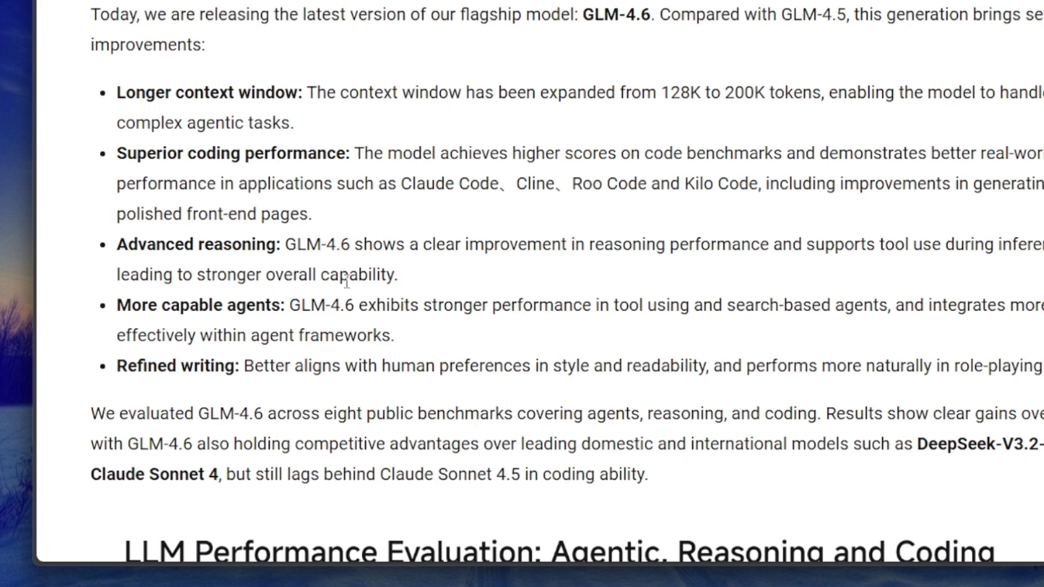
# Step: Highlight the 'Superior coding performance', 'clear improvement' and 'More capable agents' phrases in the GLM-4.6 bullets
pyautogui.moveTo(117, 154); pyautogui.dragTo(346, 154)
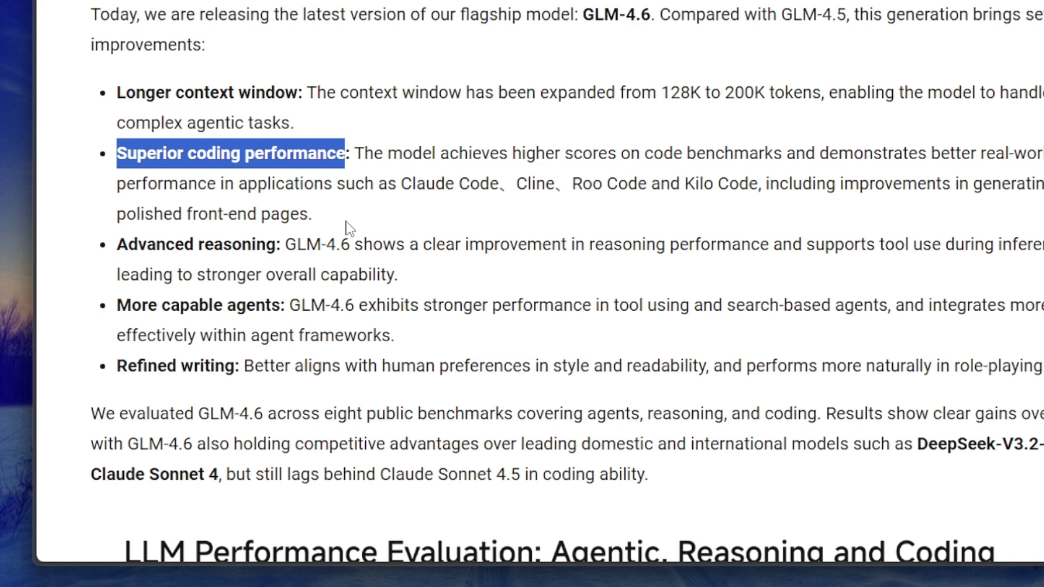
pyautogui.moveTo(424, 244); pyautogui.dragTo(568, 258)
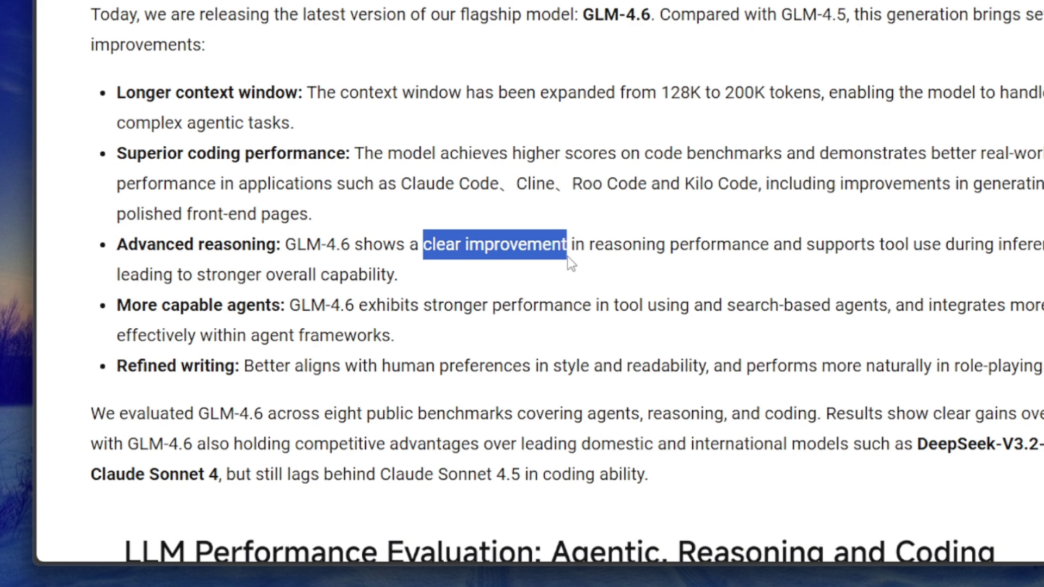
pyautogui.moveTo(117, 306); pyautogui.dragTo(279, 305)
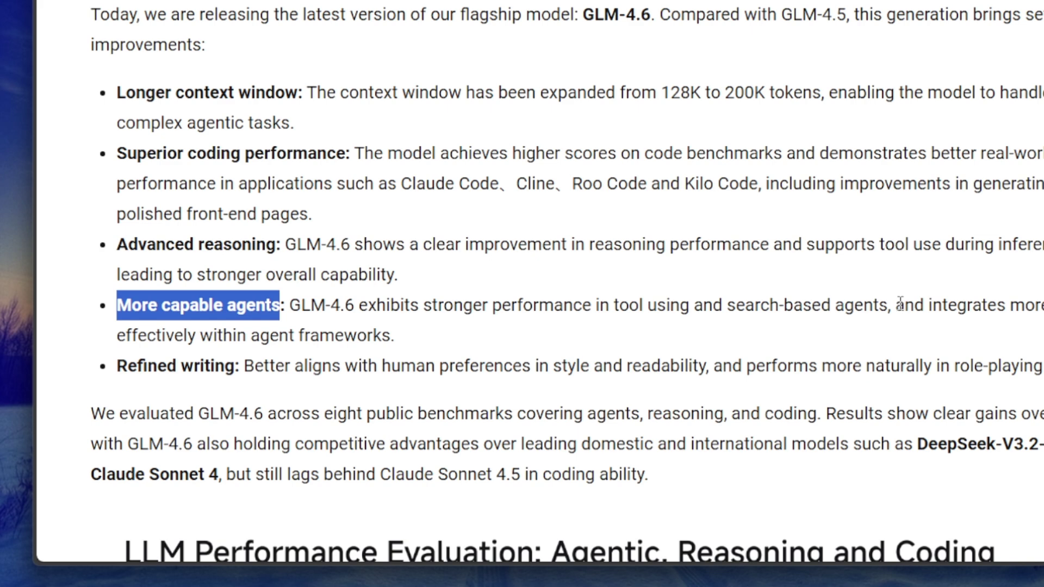
# Step: Highlight the agent frameworks integration phrase and the 'Refined writing' heading further down the list
pyautogui.keyDown('shift'); pyautogui.click(928, 305); pyautogui.keyUp('shift')
pyautogui.moveTo(405, 267); pyautogui.dragTo(387, 336)
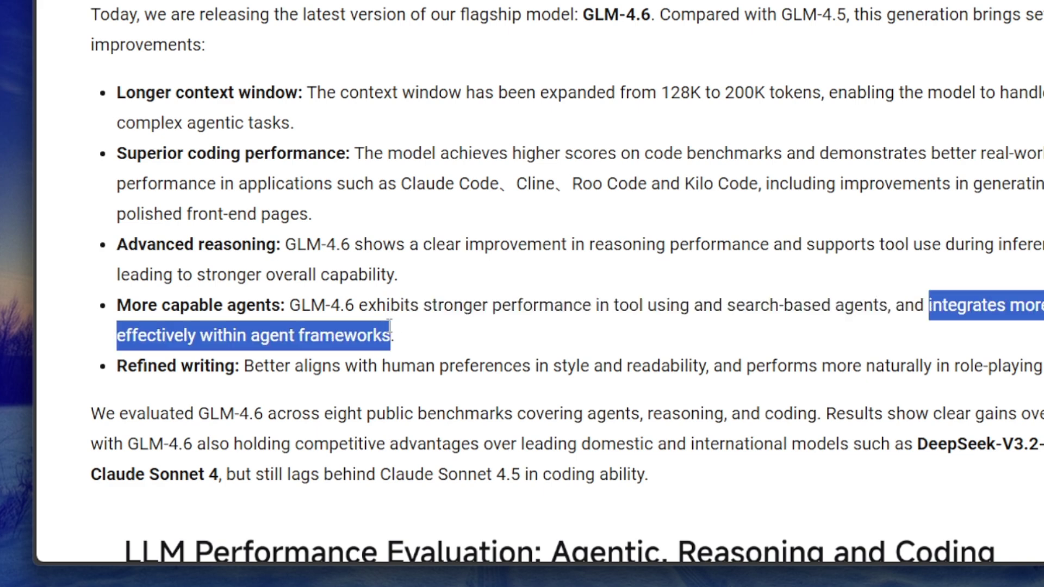
pyautogui.click(129, 397)
pyautogui.moveTo(117, 365); pyautogui.dragTo(234, 366)
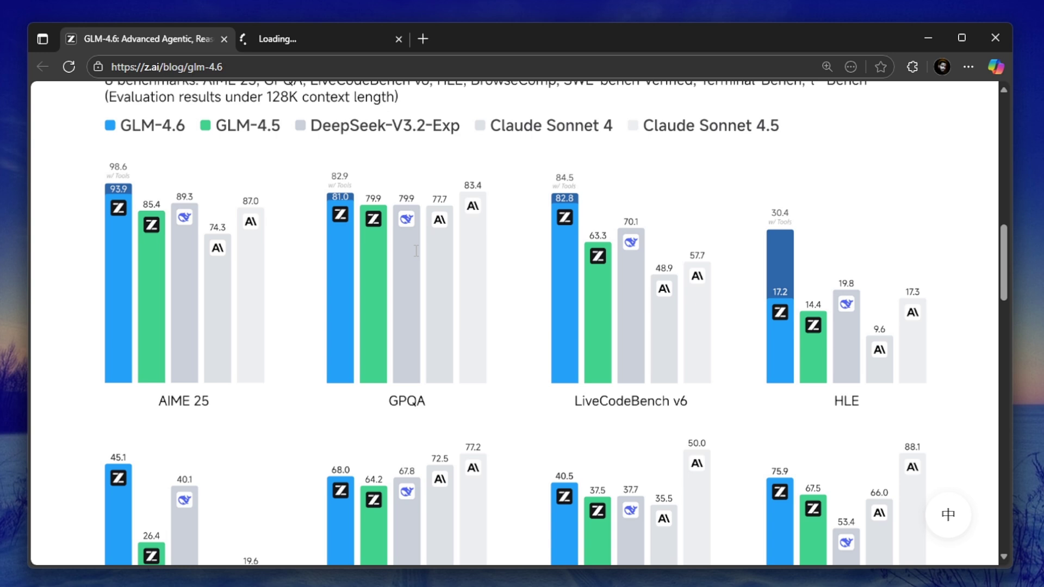
pyautogui.scroll(-10, 416, 250)
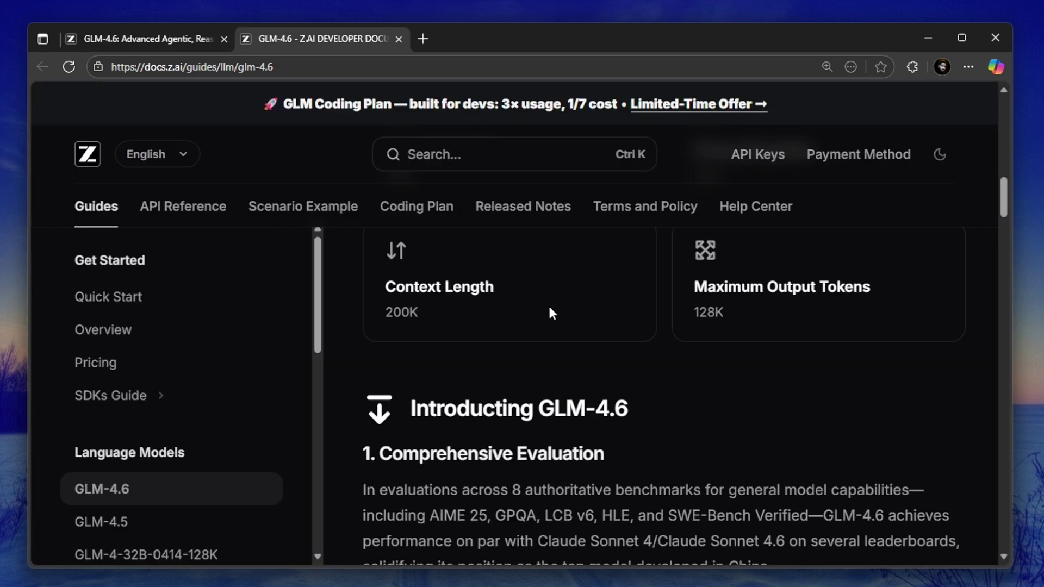
pyautogui.scroll(-5, 548, 304)
pyautogui.scroll(-3, 549, 304)
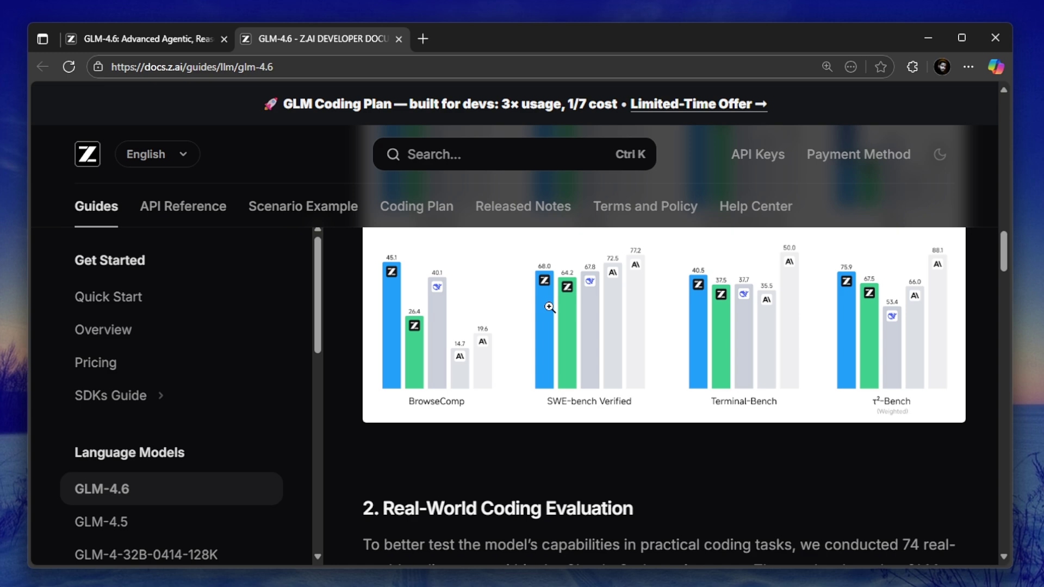
pyautogui.scroll(-5, 547, 307)
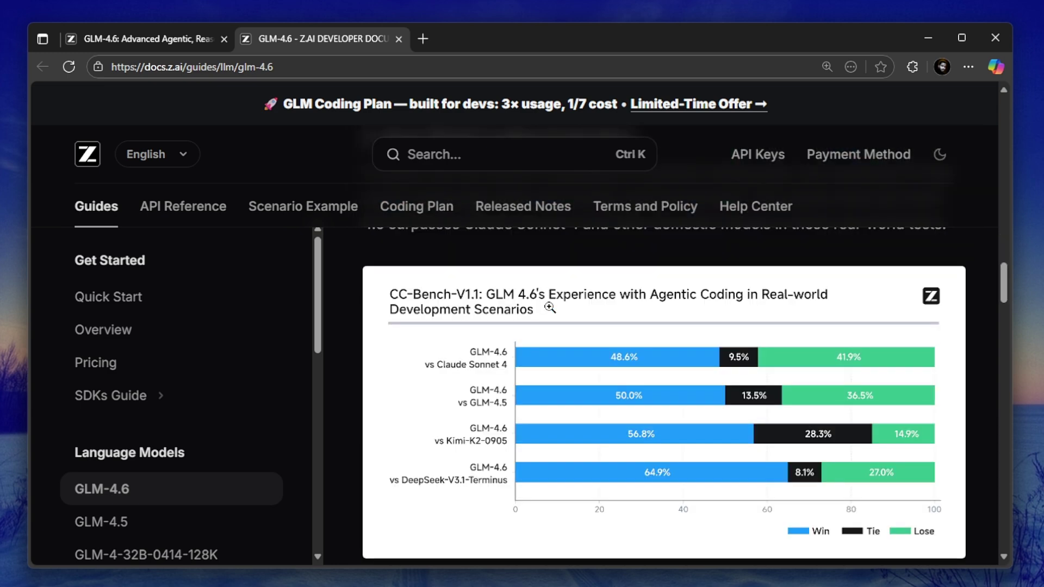
pyautogui.scroll(-5, 548, 308)
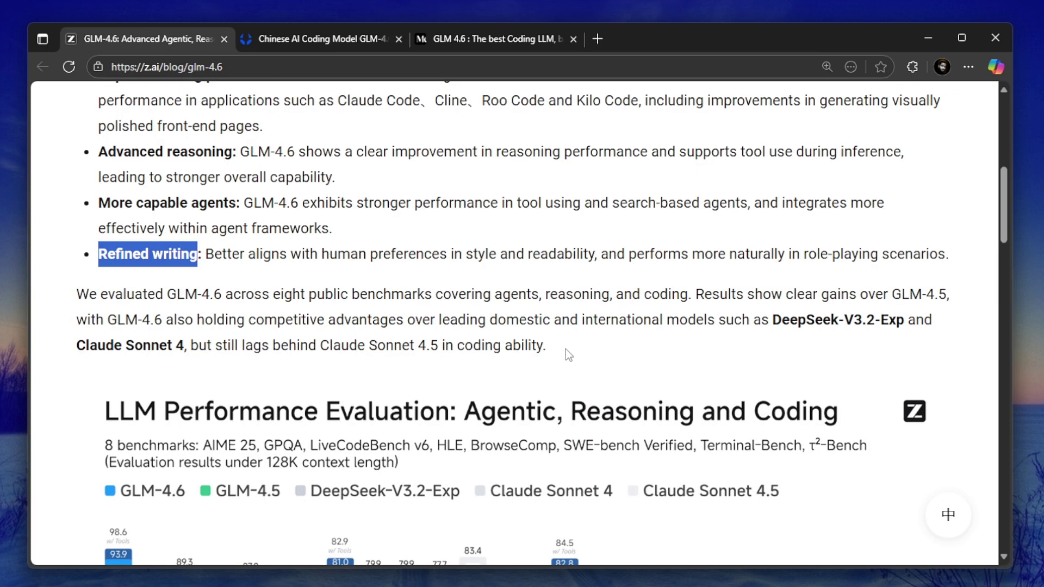
pyautogui.scroll(-2, 565, 349)
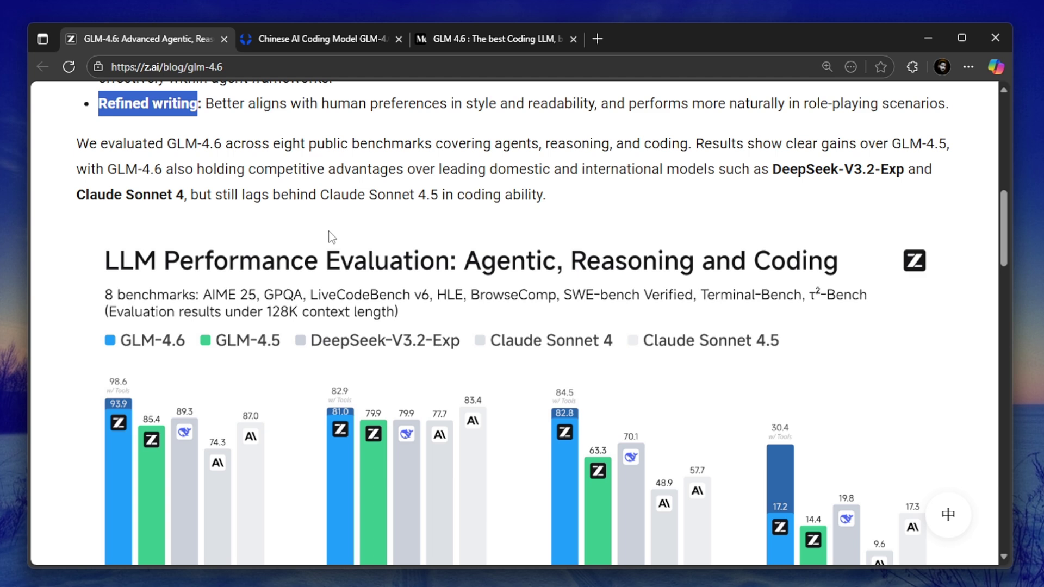
pyautogui.scroll(-2, 330, 236)
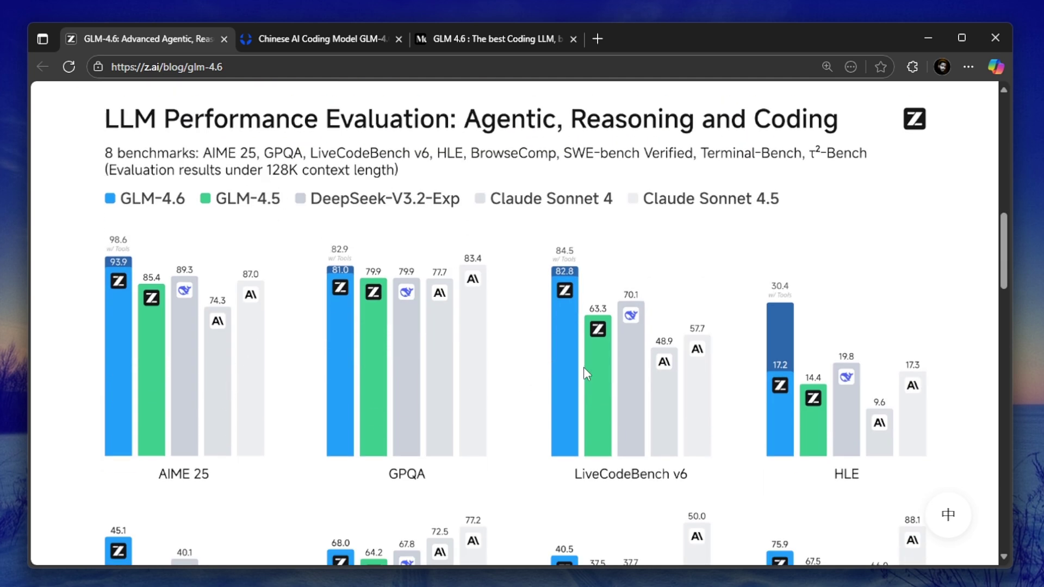
pyautogui.scroll(-1, 583, 367)
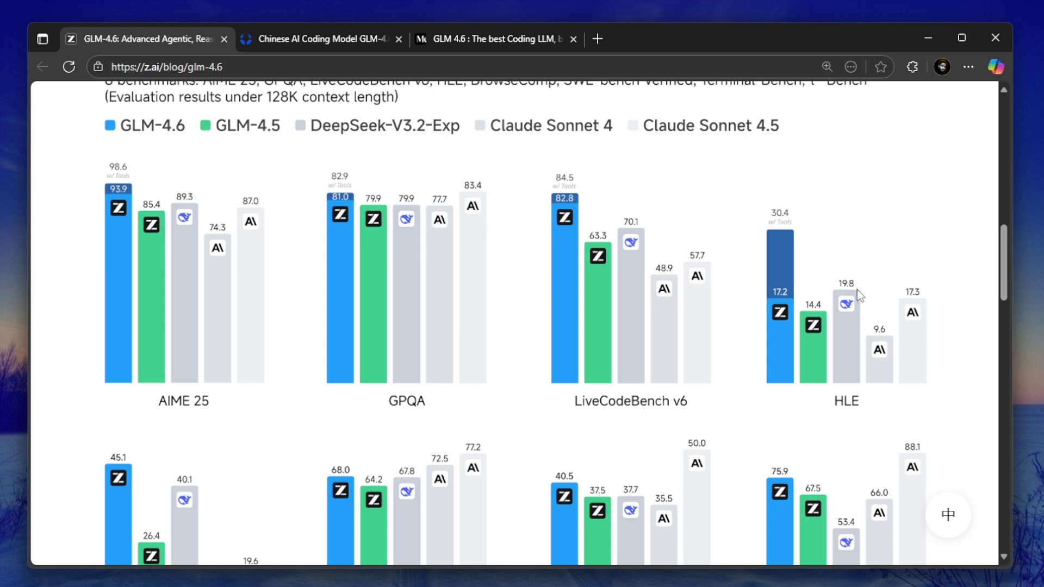
pyautogui.scroll(-2, 857, 290)
pyautogui.scroll(-1, 906, 196)
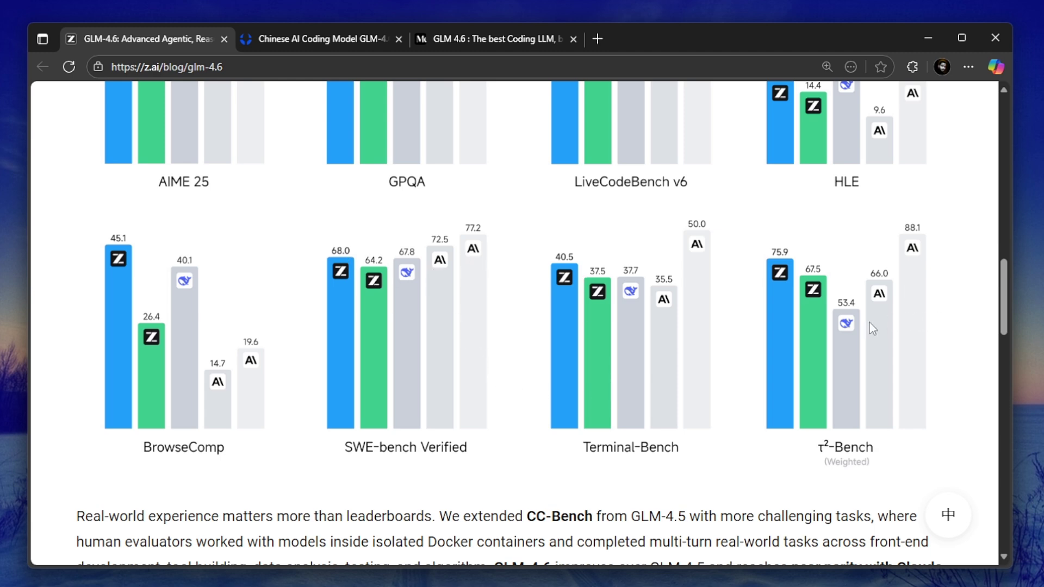
pyautogui.scroll(-3, 869, 322)
pyautogui.scroll(-2, 709, 326)
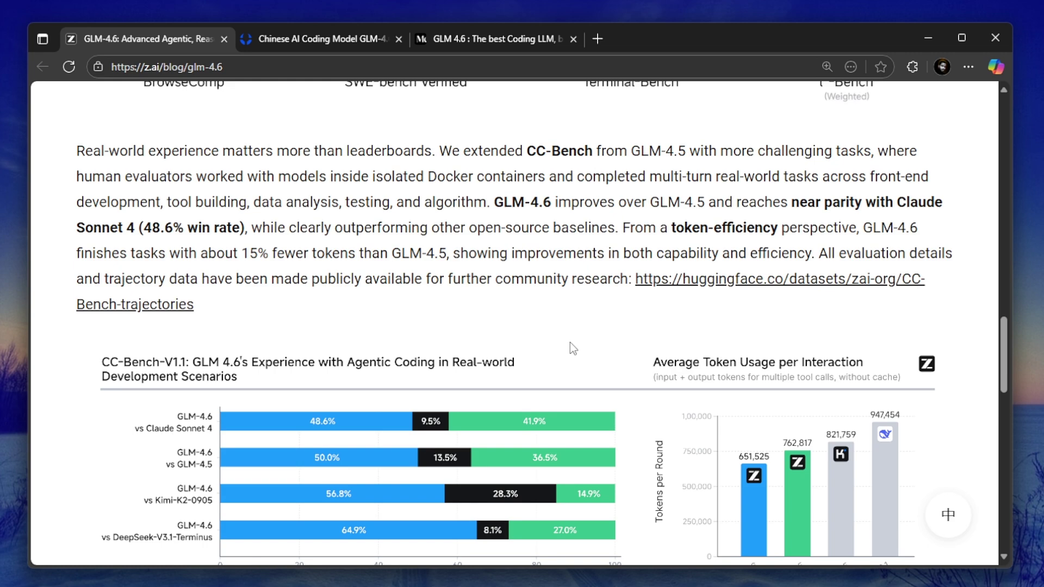
pyautogui.scroll(-3, 569, 342)
pyautogui.scroll(-1, 522, 337)
pyautogui.scroll(-3, 490, 327)
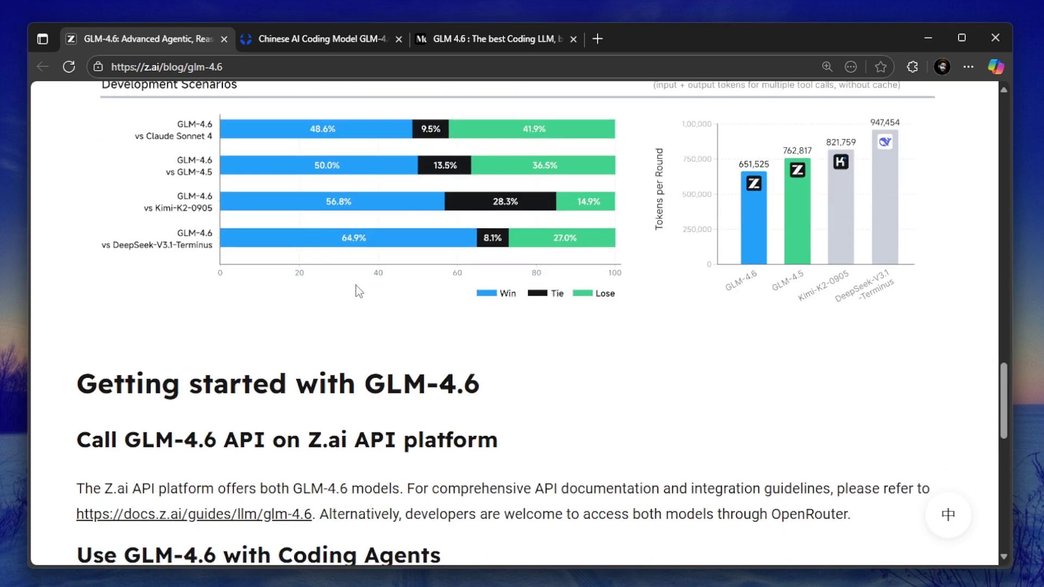
pyautogui.scroll(-2, 355, 285)
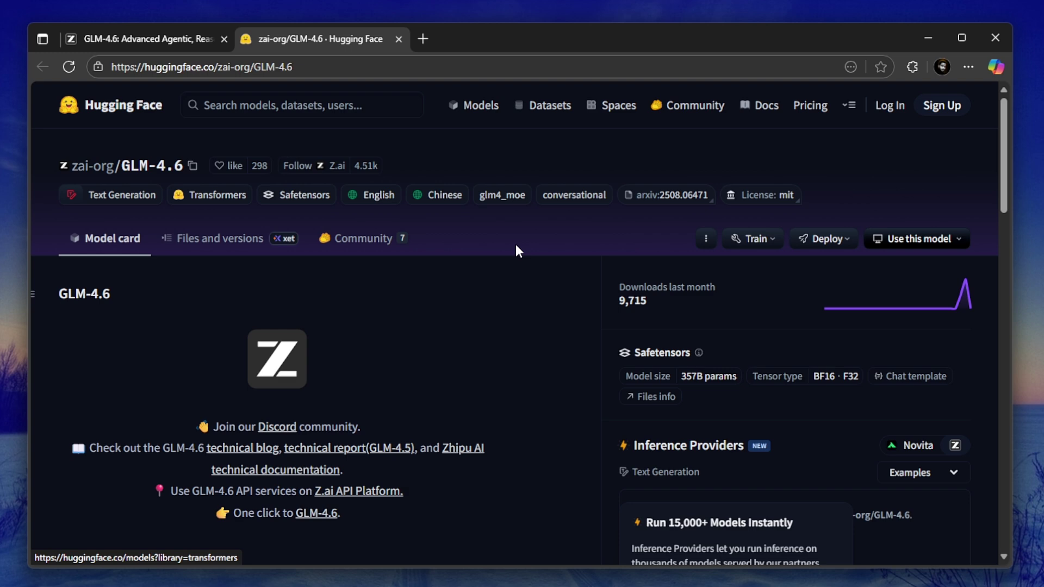
pyautogui.scroll(-10, 515, 244)
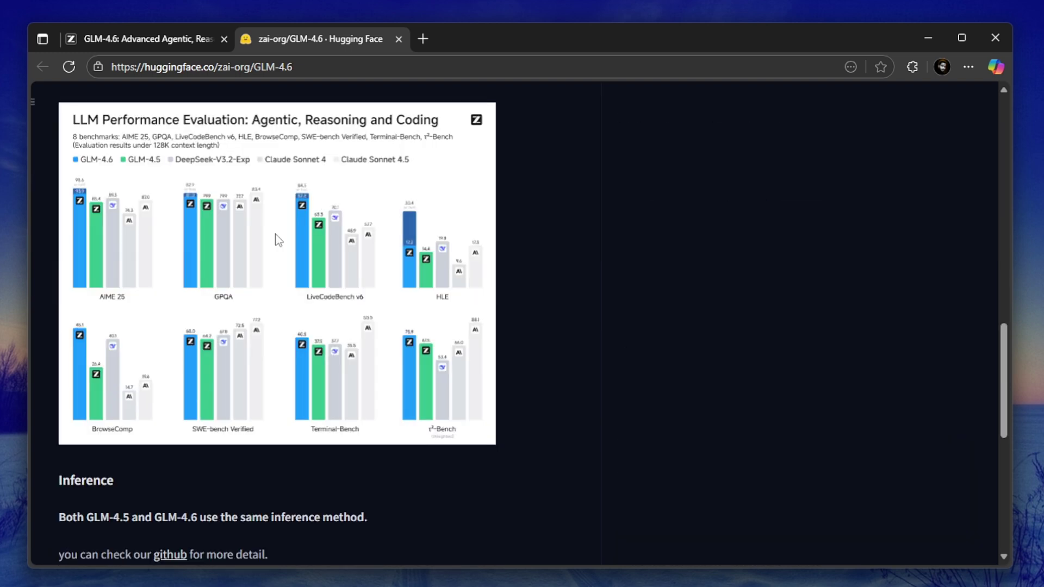
pyautogui.scroll(-8, 278, 238)
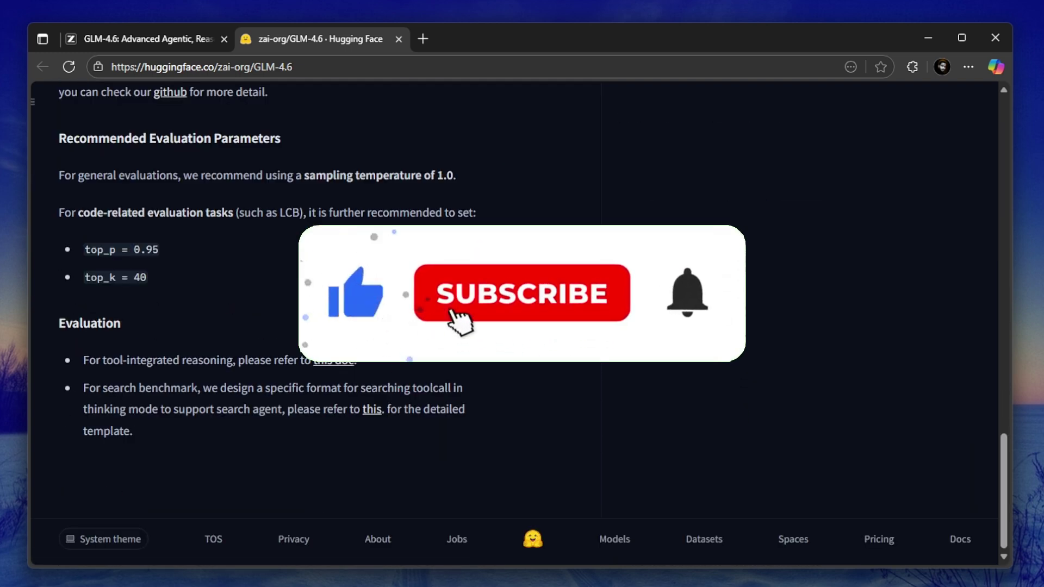
pyautogui.scroll(10, 278, 293)
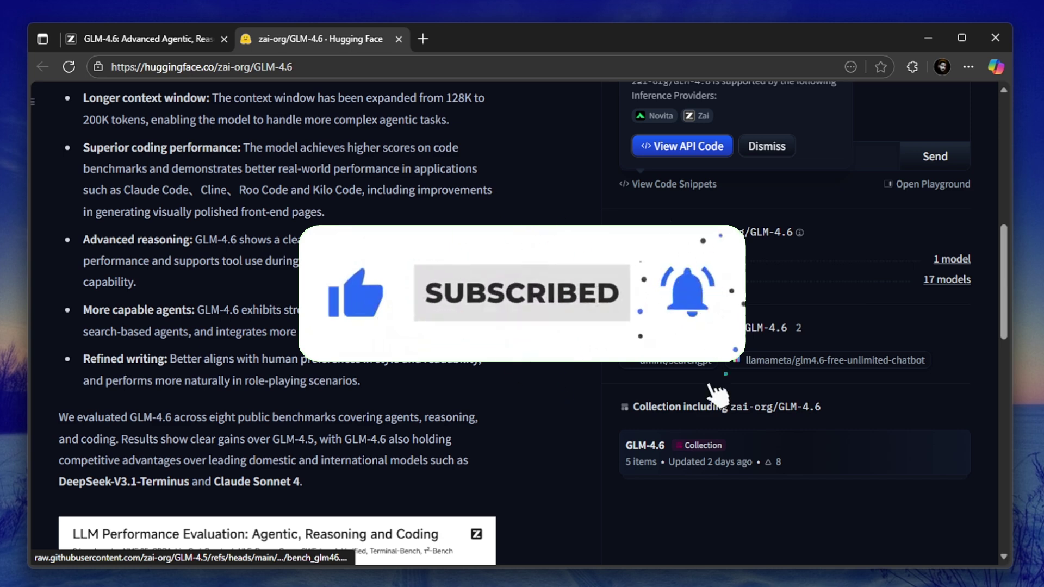
pyautogui.scroll(10, 461, 230)
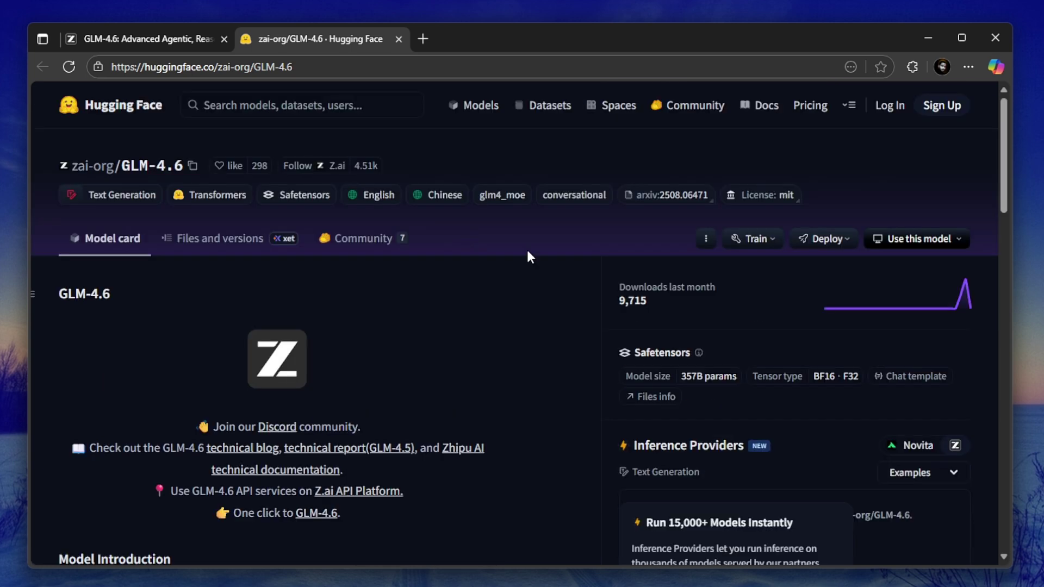
pyautogui.scroll(-10, 526, 248)
pyautogui.scroll(-5, 526, 247)
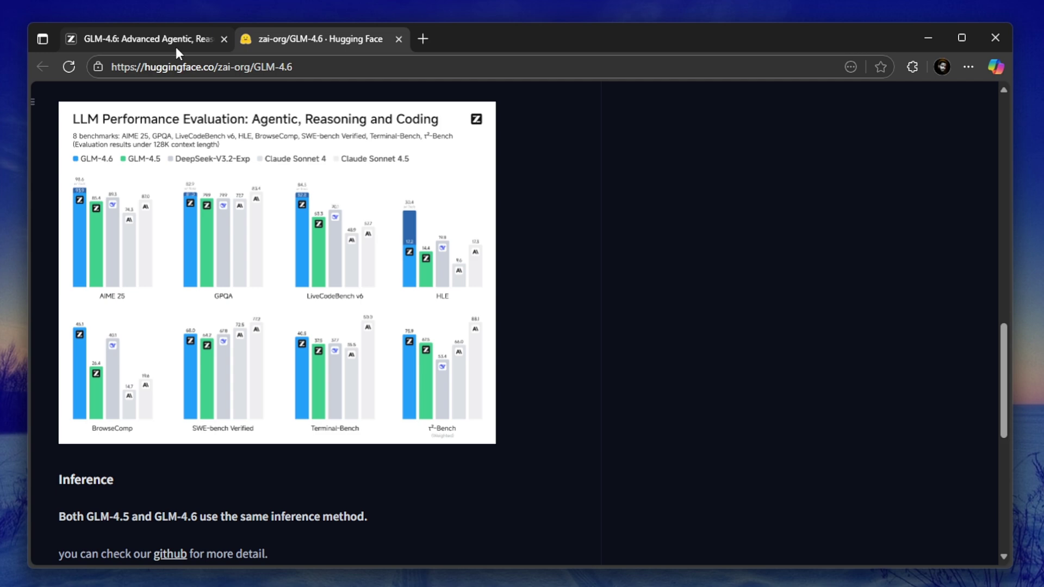
# Step: From the top of the GLM-4.6 post, open Z.ai Chat via 'Try it at Z.ai' and switch to its tab
pyautogui.click(176, 46)
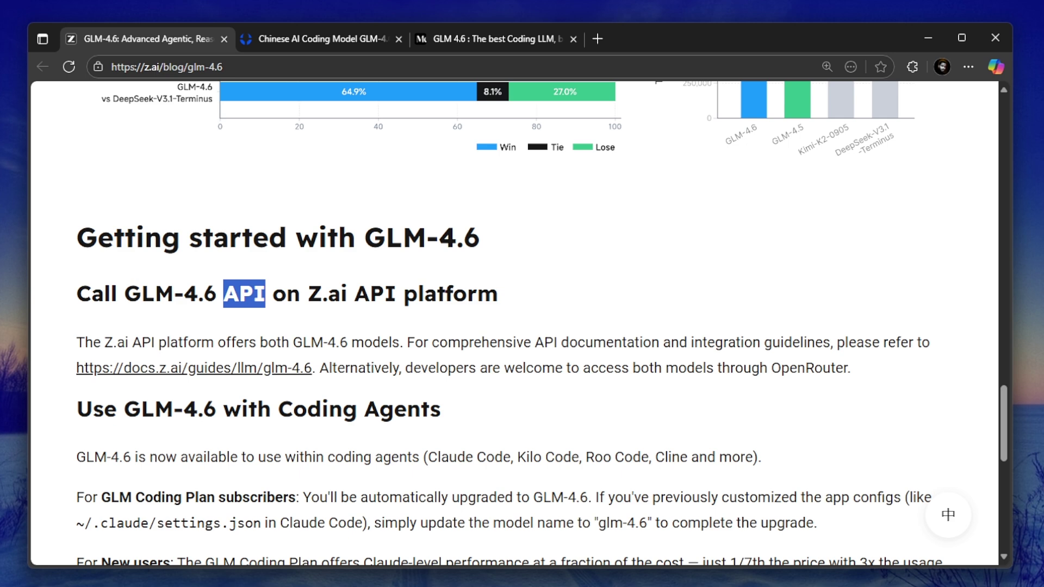
pyautogui.press('Home')
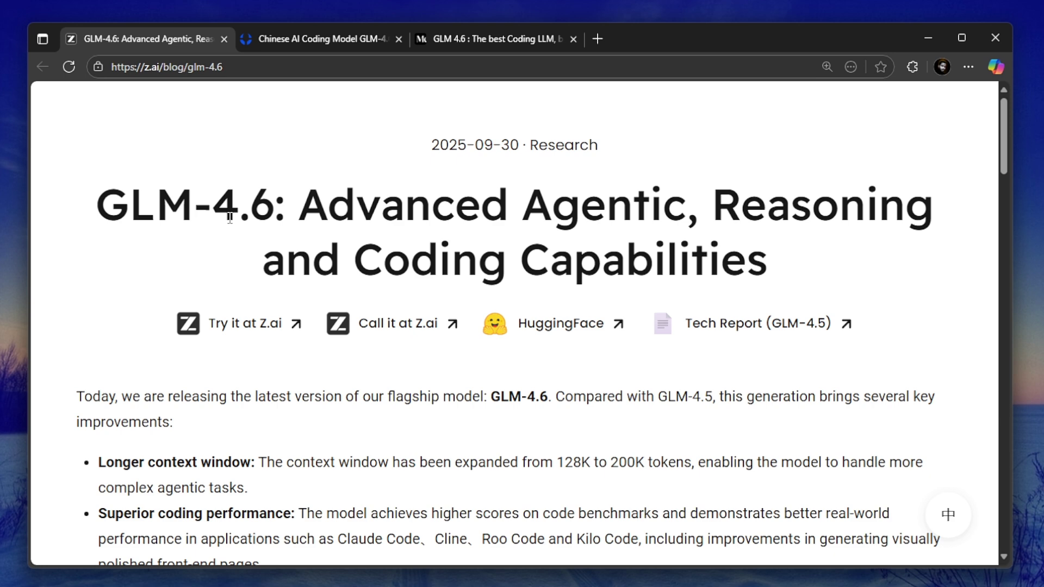
pyautogui.keyDown('ctrl'); pyautogui.click(268, 329); pyautogui.keyUp('ctrl')
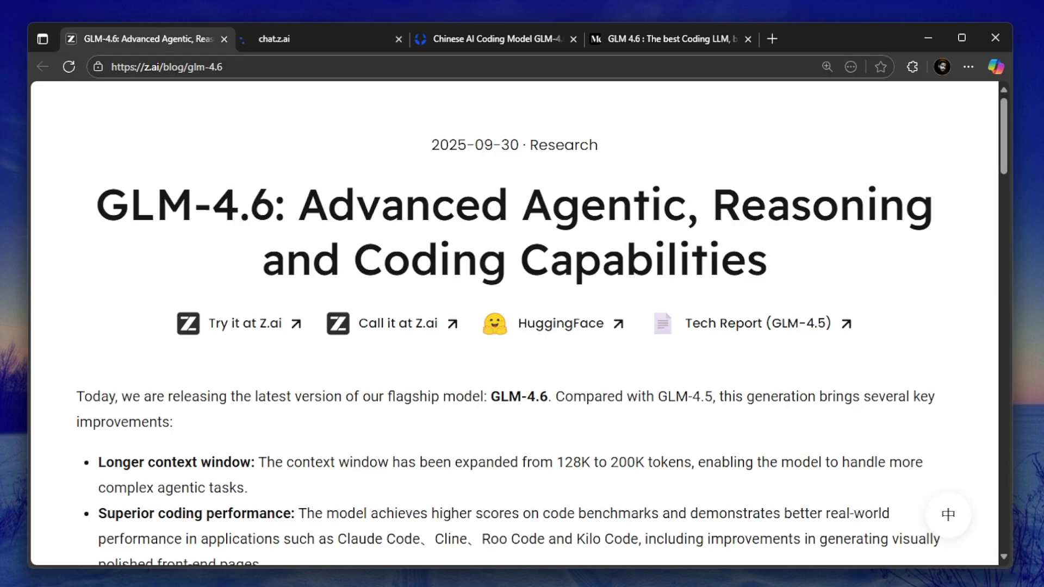
pyautogui.scroll(-8, 342, 294)
pyautogui.scroll(-8, 342, 294)
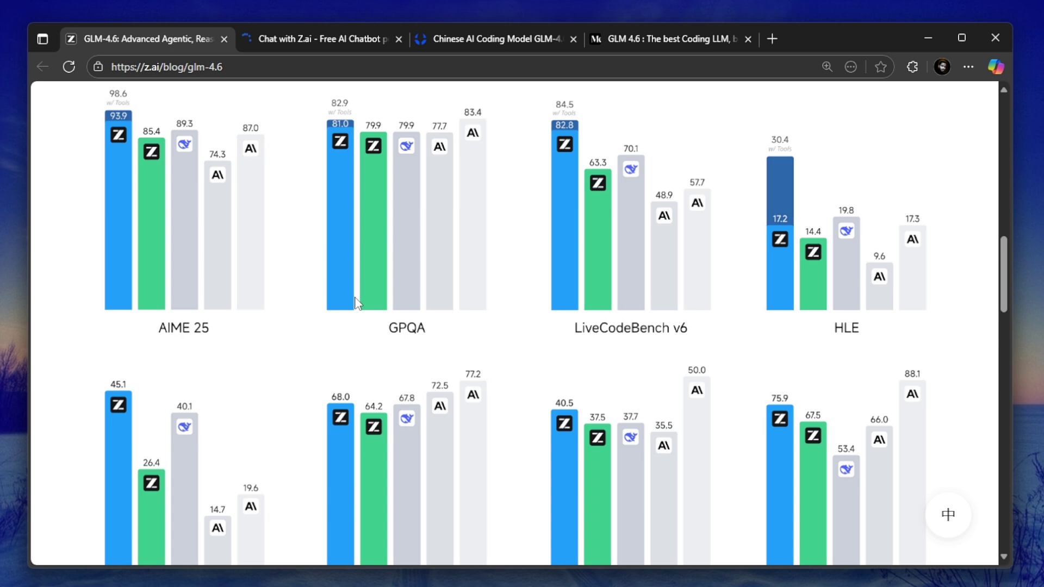
pyautogui.scroll(-2, 356, 302)
pyautogui.hotkey('ctrl', 'Tab')
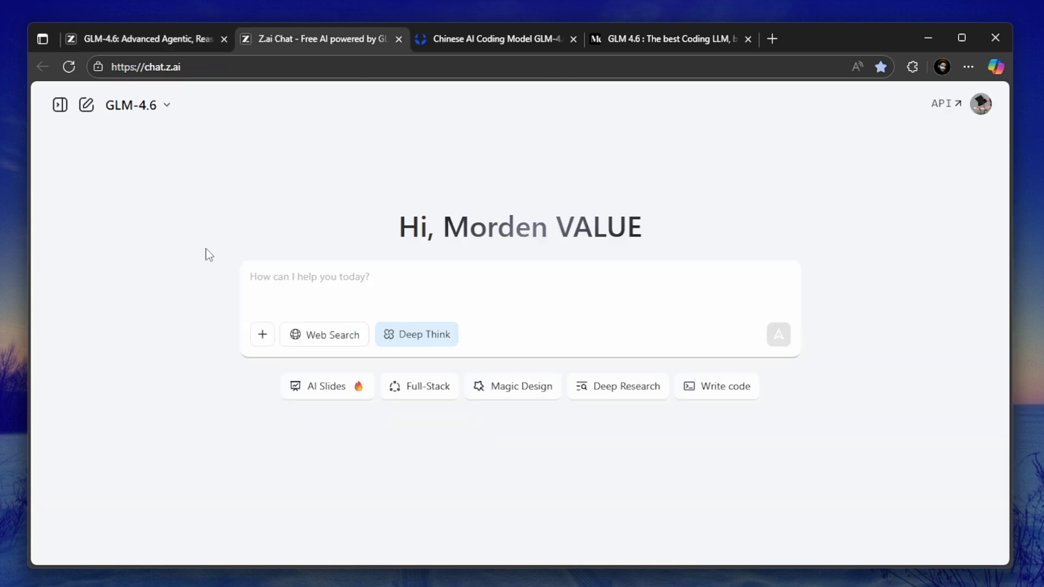
pyautogui.click(278, 265)
pyautogui.click(139, 105)
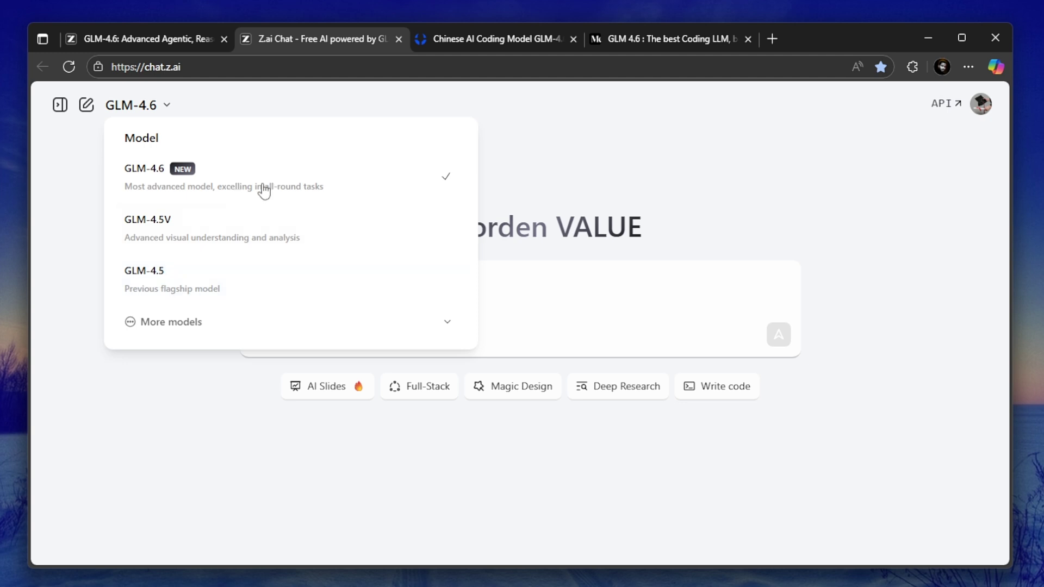
pyautogui.click(294, 181)
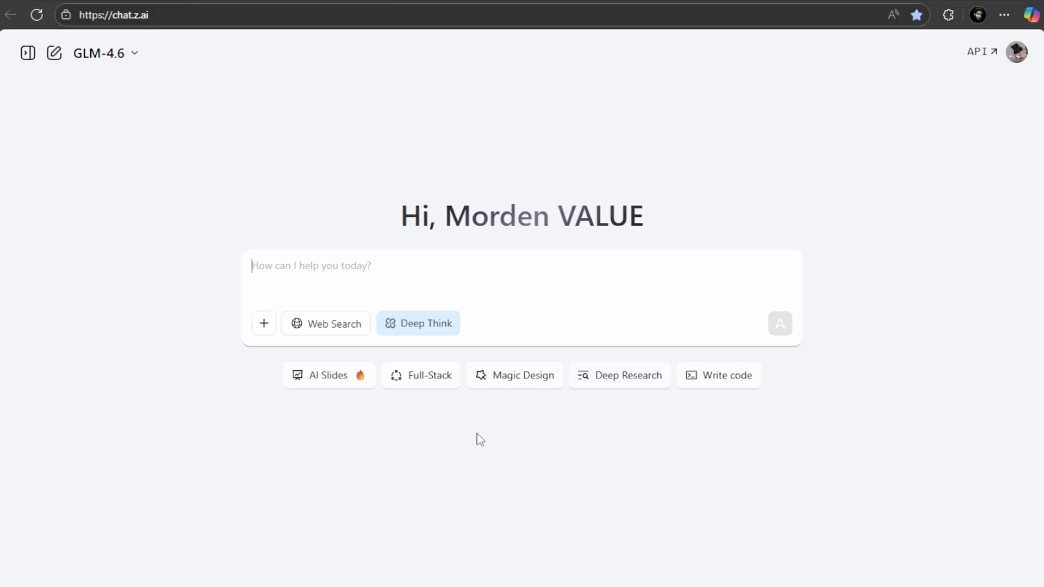
# Step: Try the AI Slides and Magic Design quick-action modes in Z.ai Chat
pyautogui.click(349, 399)
pyautogui.click(521, 378)
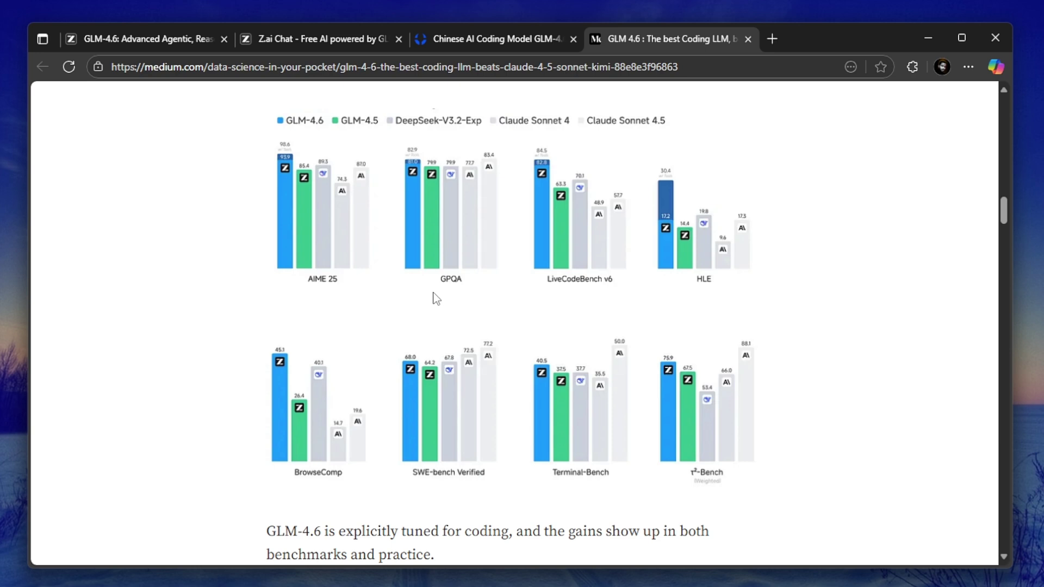
# Step: Return from the Medium article to the Z.ai Chat page
pyautogui.hotkey('ctrl', '2')
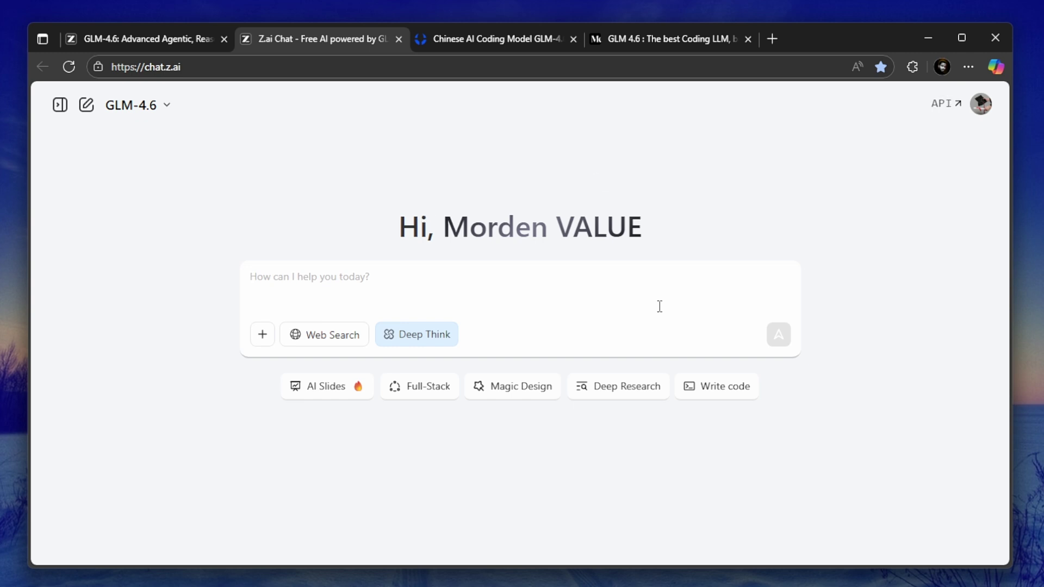
# Step: Open the chat history, switch to the CTOL article on GLM-4.6 matching Claude Sonnet 4 and highlight its headline
pyautogui.click(59, 105)
pyautogui.click(496, 39)
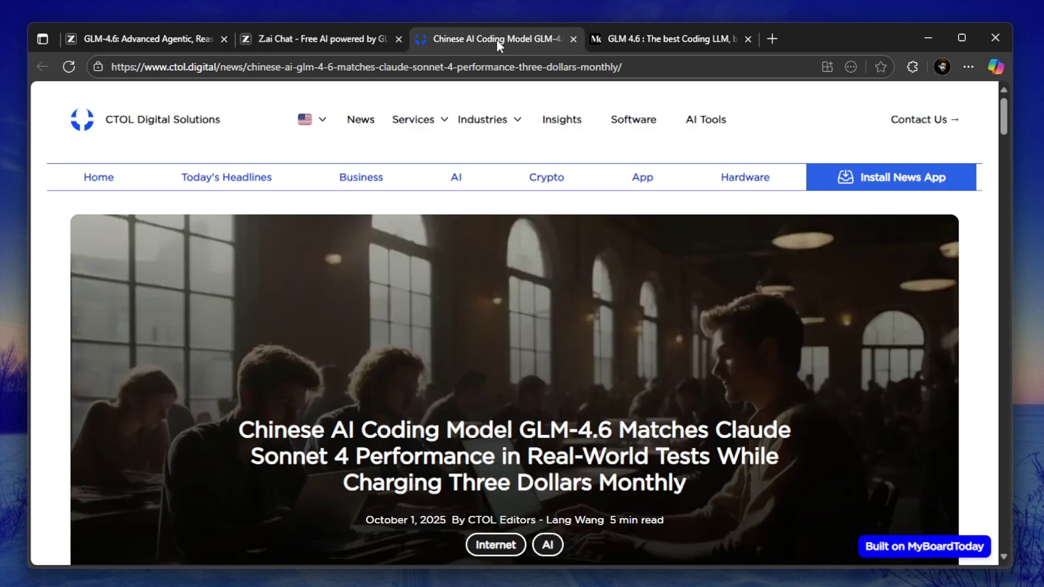
pyautogui.scroll(-2, 487, 172)
pyautogui.scroll(1, 485, 165)
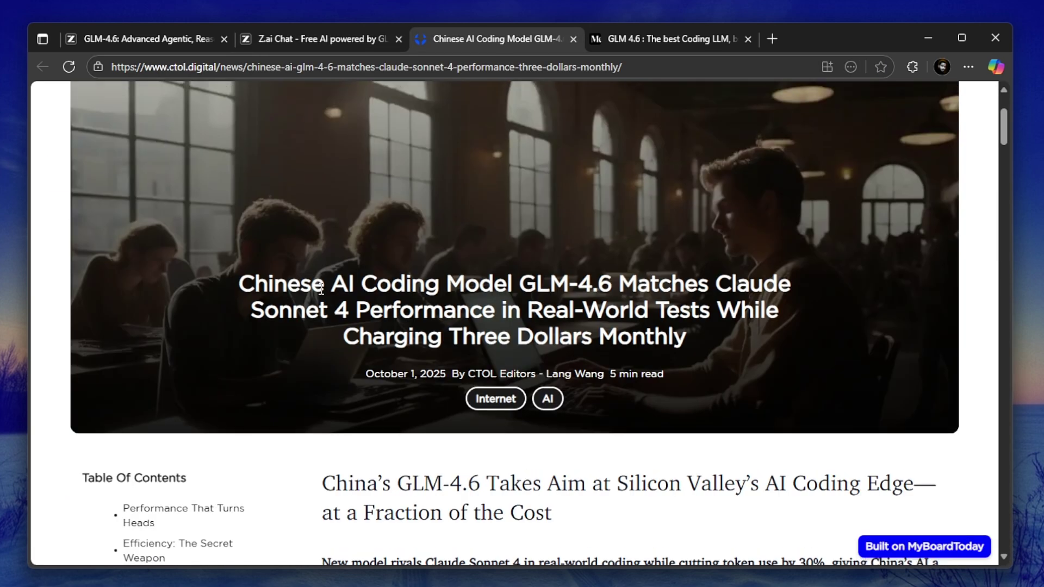
pyautogui.tripleClick(437, 287)
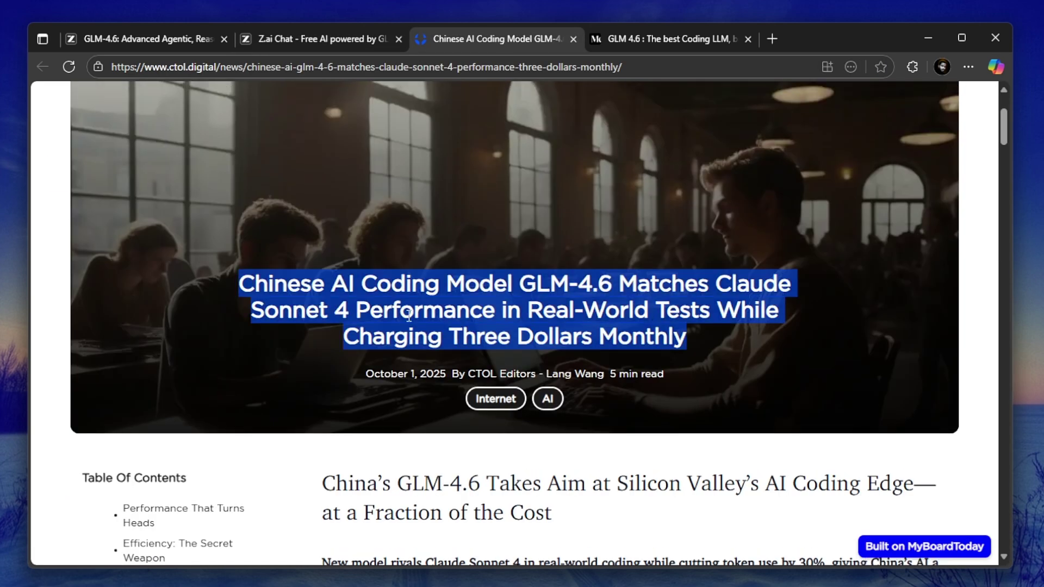
pyautogui.click(815, 438)
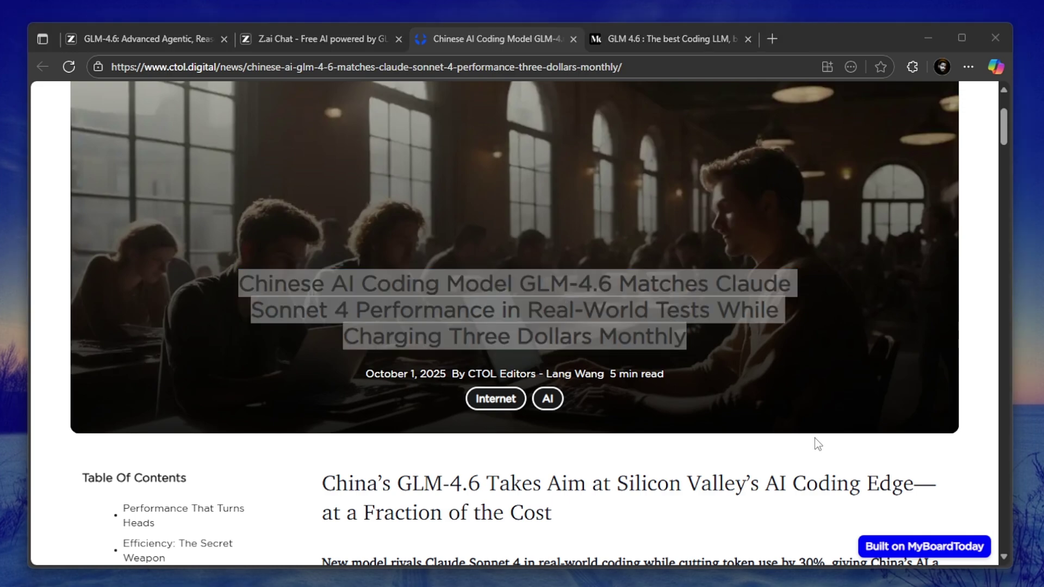
# Step: Jump to the article's first section and highlight the 'China's GLM-4.6' section heading
pyautogui.click(408, 513)
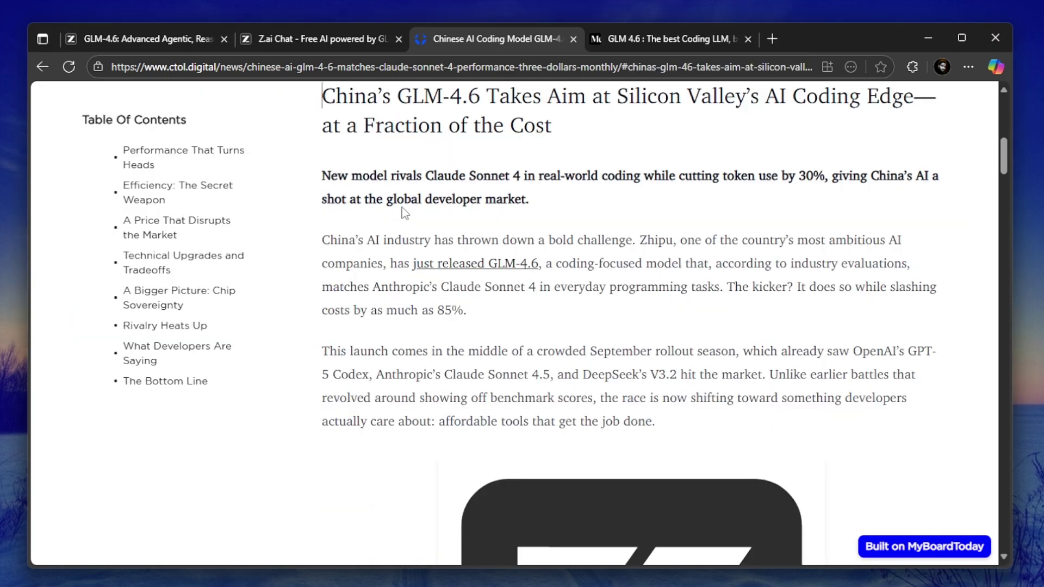
pyautogui.scroll(1, 402, 208)
pyautogui.tripleClick(498, 176)
pyautogui.scroll(1, 498, 175)
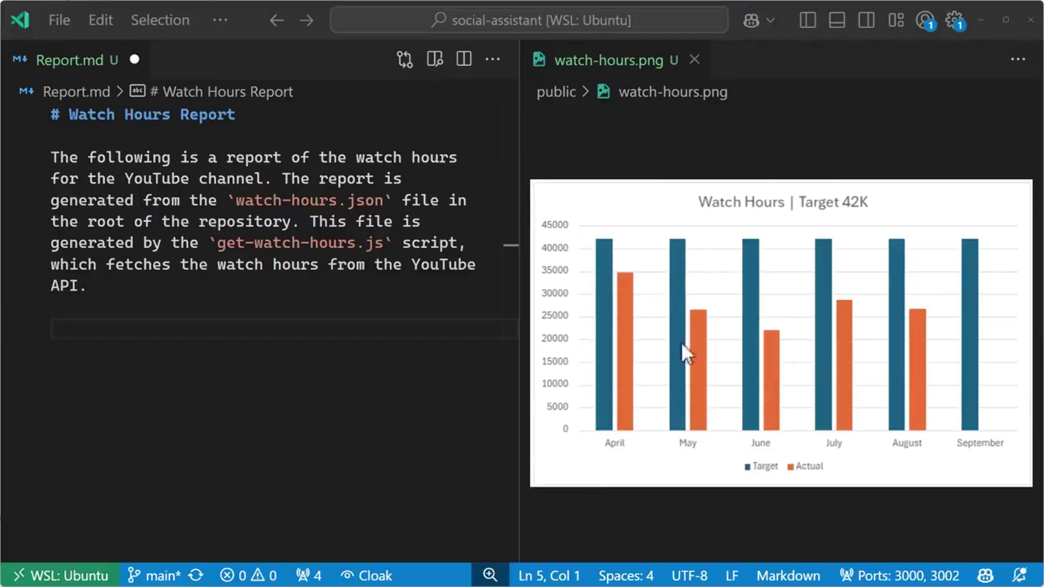
# Step: Embed watch-hours.png in Report.md and generate alt text for the chart via Quick Fix
pyautogui.moveTo(620, 60); pyautogui.dragTo(187, 325)
pyautogui.click(405, 335)
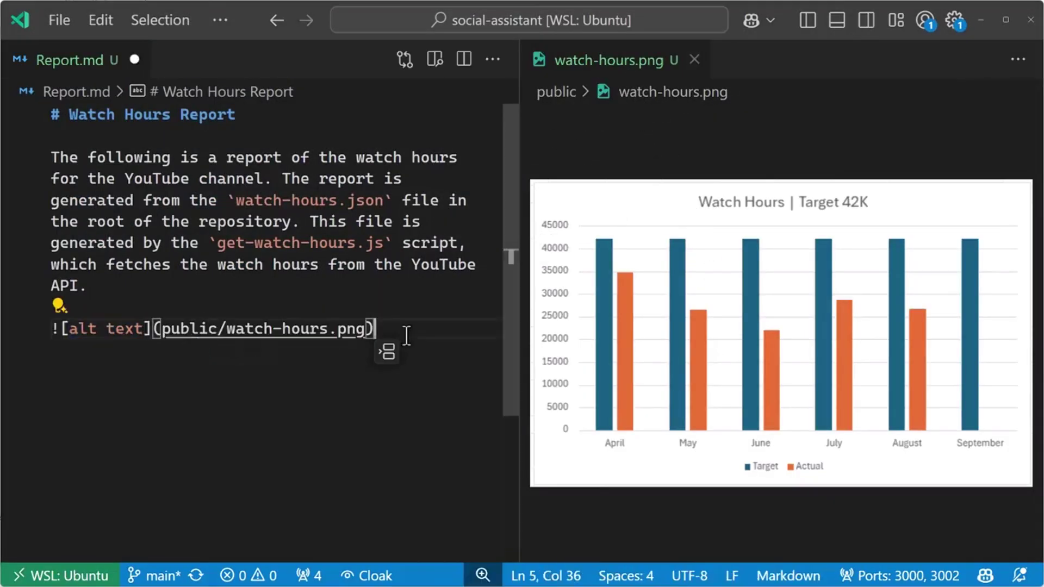
pyautogui.hotkey('ctrl', '.')
pyautogui.press('Escape')
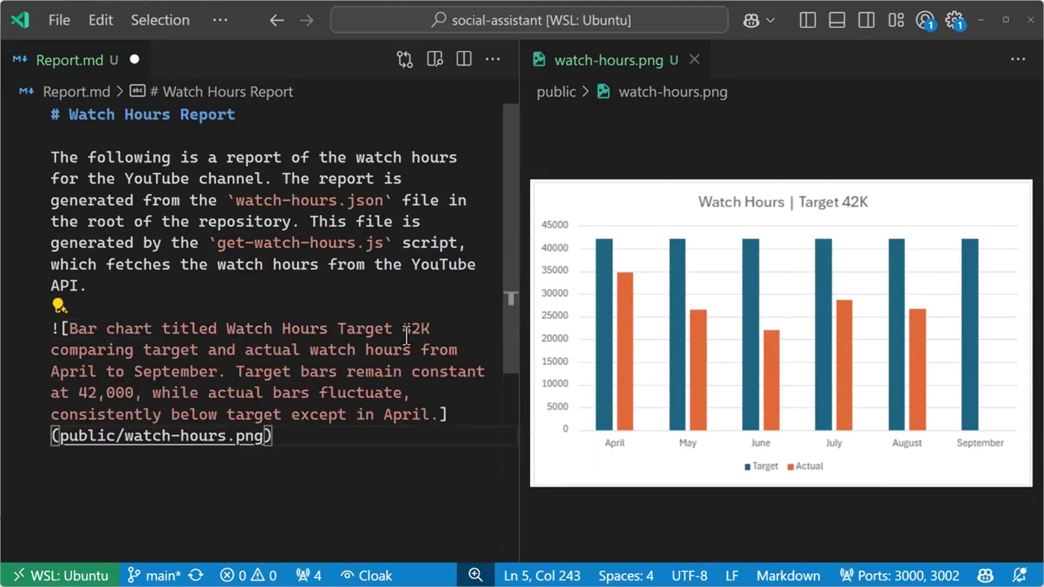
# Step: Refine the generated alt text to under 50 words describing watch hours vs. target
pyautogui.hotkey('ctrl', '.')
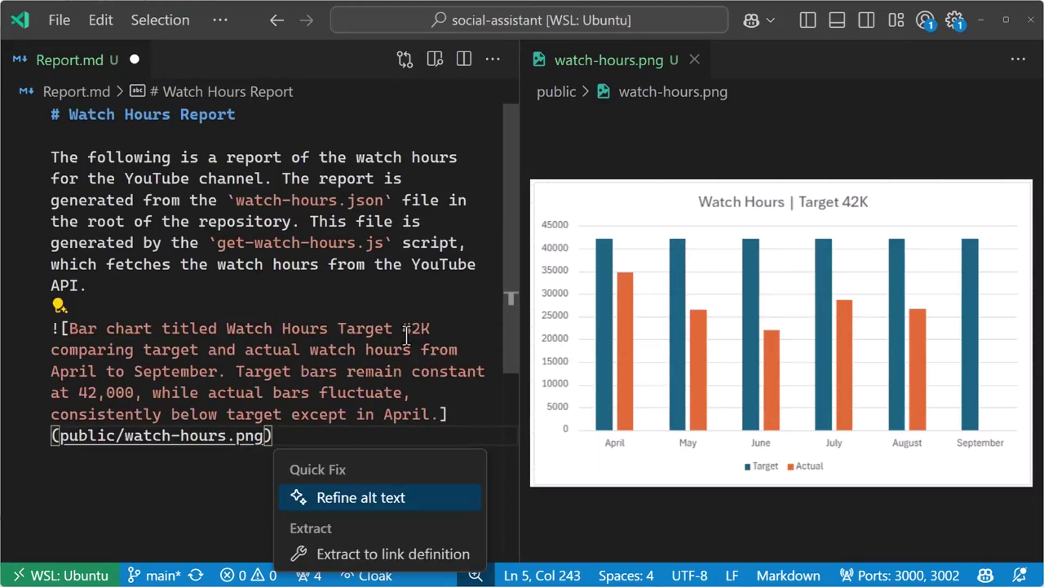
pyautogui.press('Return')
pyautogui.write('make it less than 50')
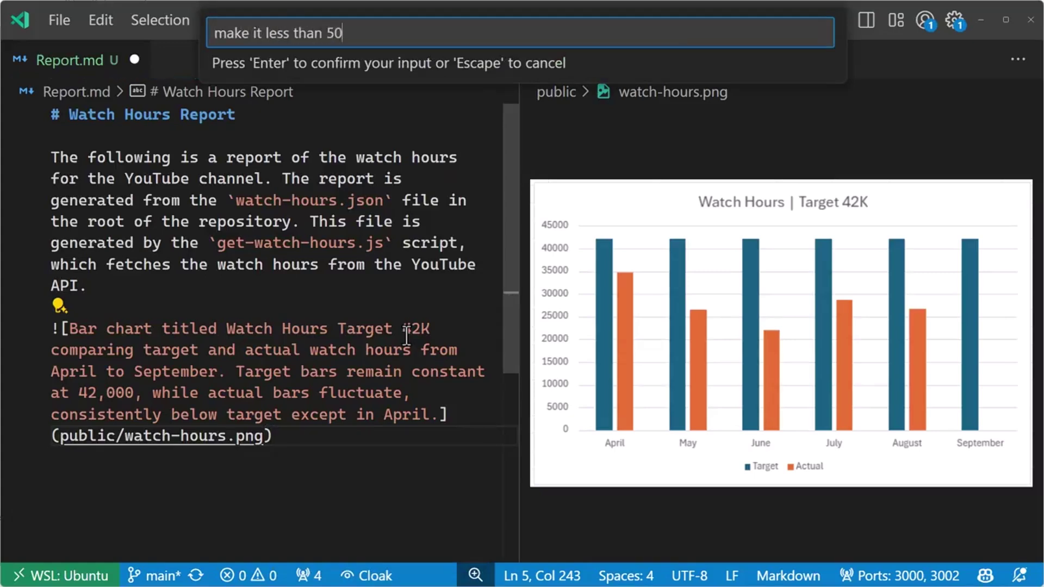
pyautogui.write(' words')
pyautogui.press('Return')
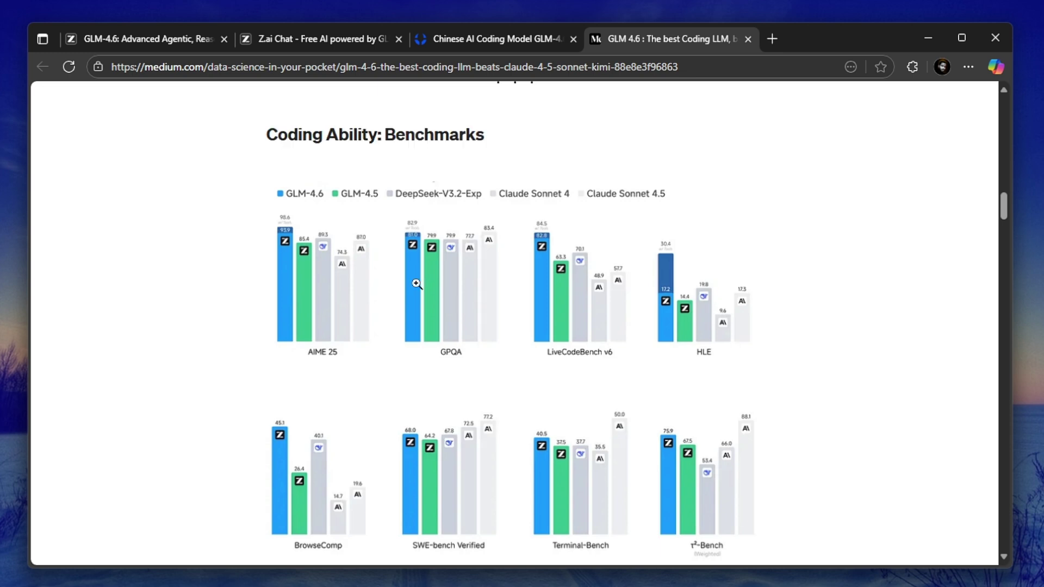
pyautogui.scroll(-1, 416, 283)
pyautogui.scroll(-5, 422, 229)
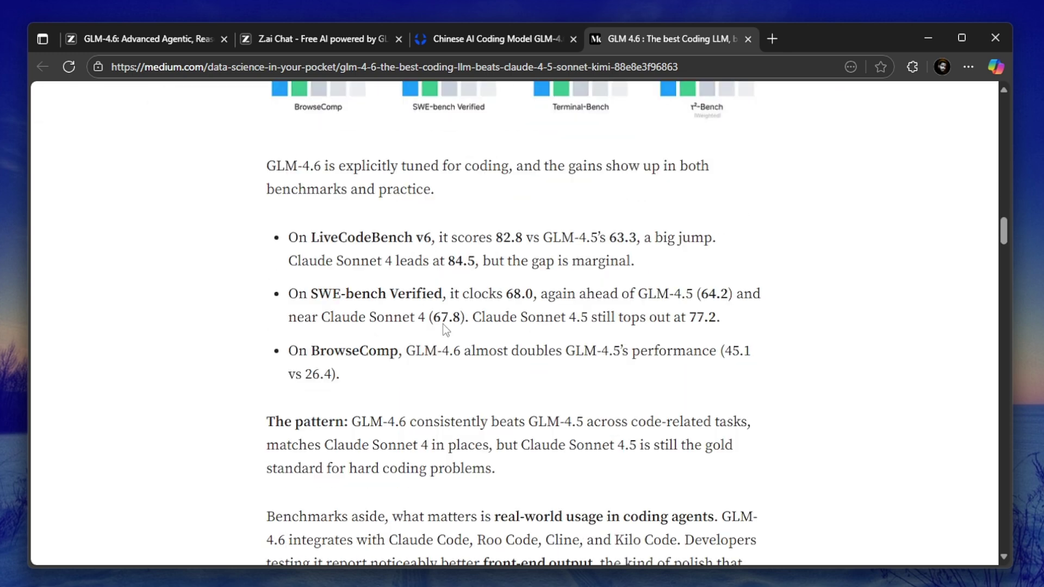
pyautogui.moveTo(266, 159); pyautogui.dragTo(770, 212)
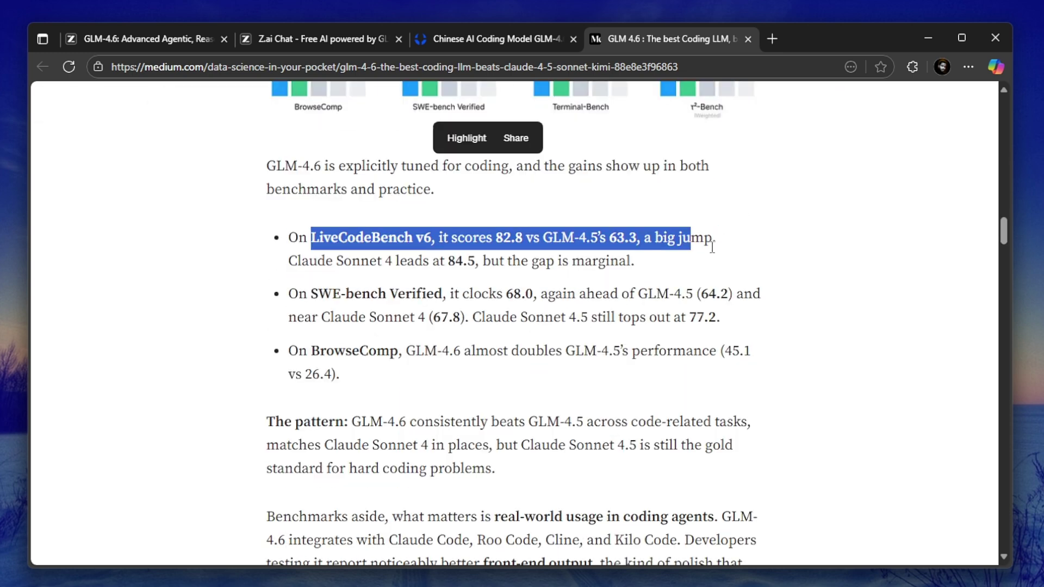
pyautogui.moveTo(312, 237); pyautogui.dragTo(635, 261)
pyautogui.scroll(-3, 573, 294)
pyautogui.scroll(-3, 573, 294)
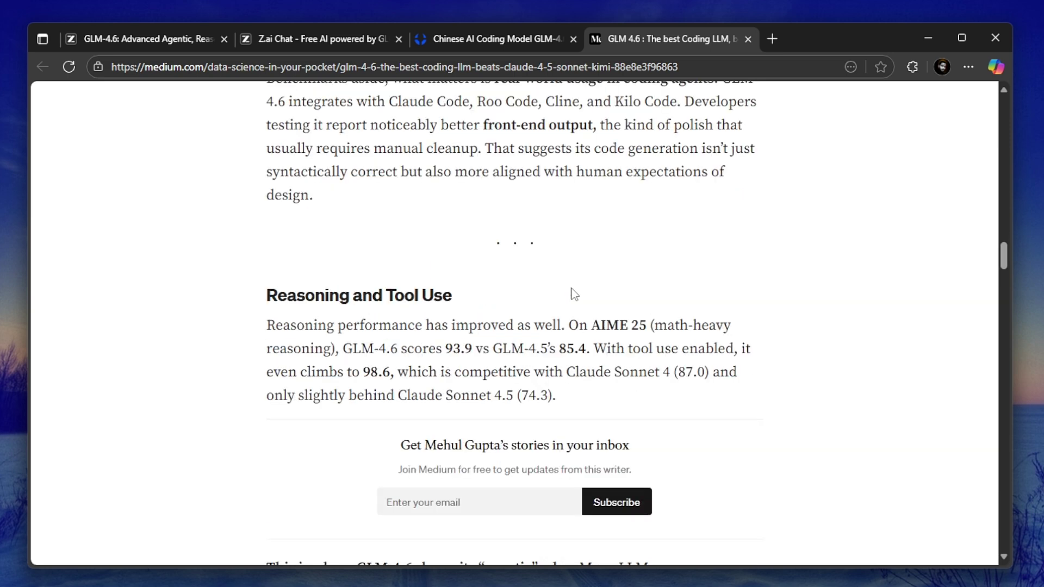
pyautogui.scroll(-1, 574, 294)
pyautogui.moveTo(266, 222); pyautogui.dragTo(457, 224)
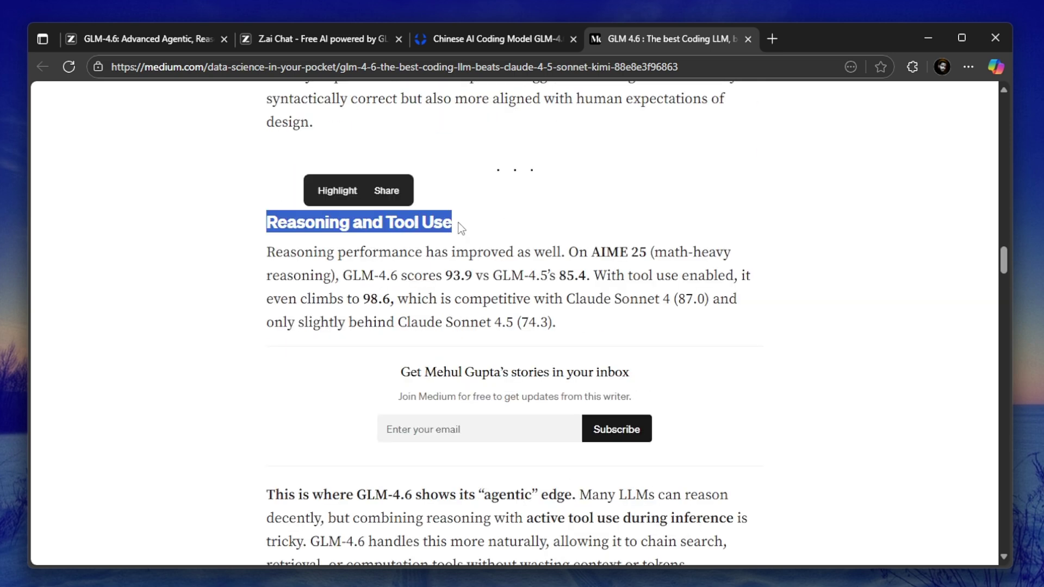
pyautogui.click(274, 252)
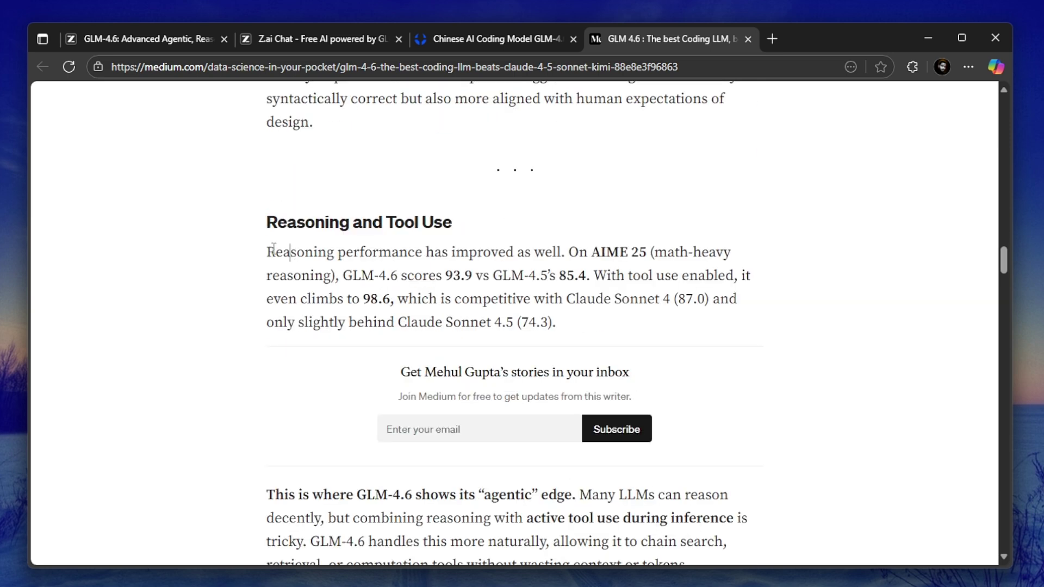
pyautogui.moveTo(273, 253); pyautogui.dragTo(568, 321)
pyautogui.scroll(-5, 566, 315)
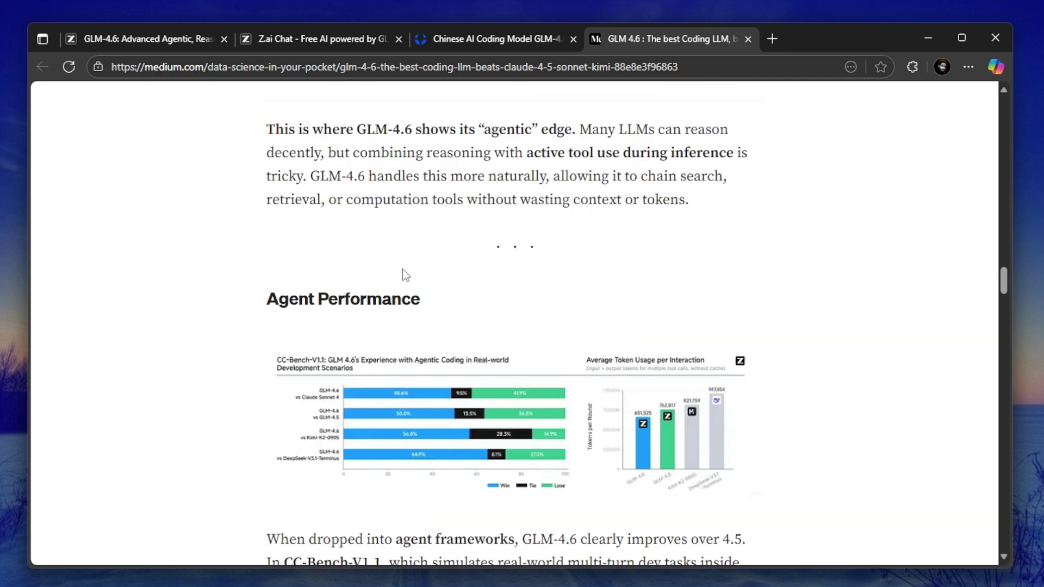
pyautogui.scroll(-1, 566, 316)
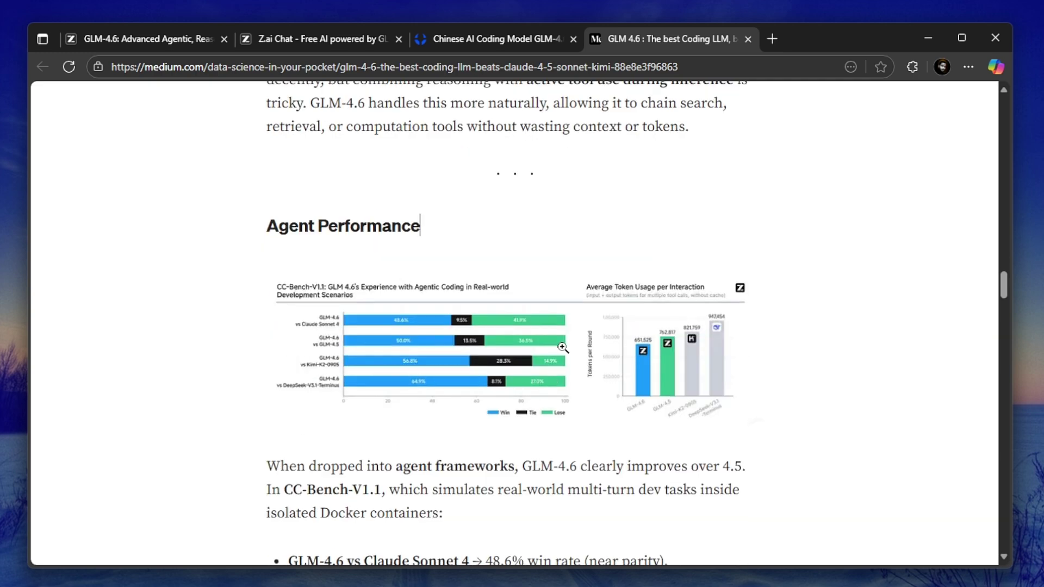
pyautogui.scroll(-6, 562, 348)
pyautogui.scroll(-2, 531, 303)
pyautogui.scroll(-3, 530, 302)
pyautogui.scroll(-2, 408, 245)
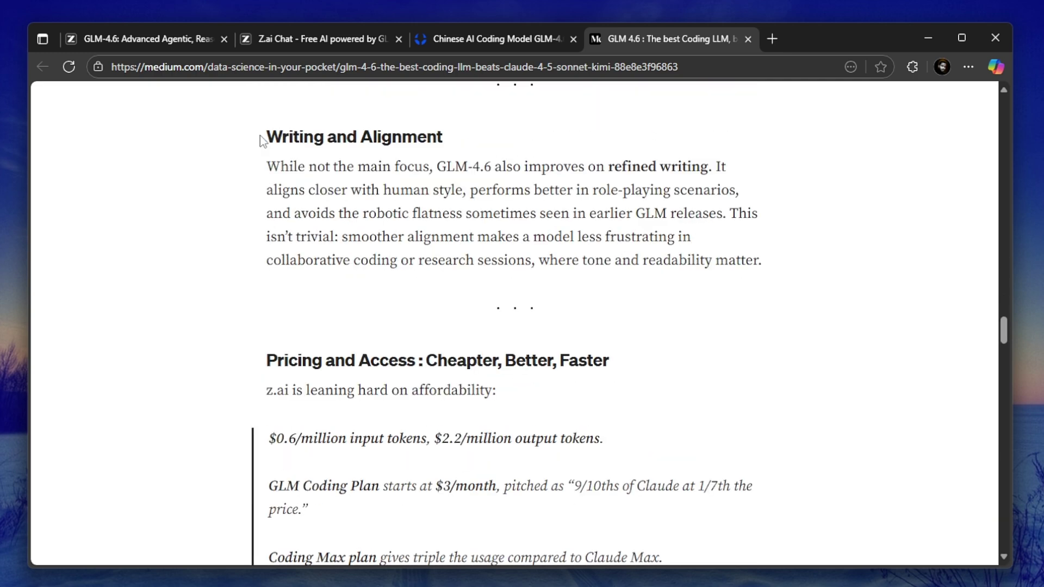
pyautogui.scroll(3, 262, 140)
pyautogui.scroll(-2, 263, 203)
pyautogui.moveTo(266, 210); pyautogui.dragTo(445, 210)
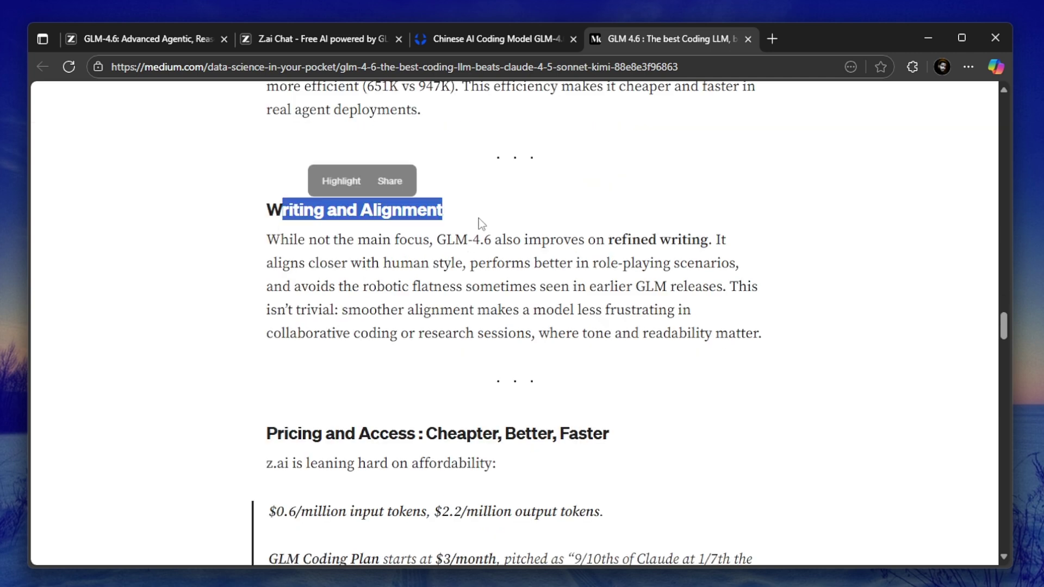
pyautogui.click(479, 239)
pyautogui.moveTo(250, 206); pyautogui.dragTo(538, 217)
pyautogui.tripleClick(539, 262)
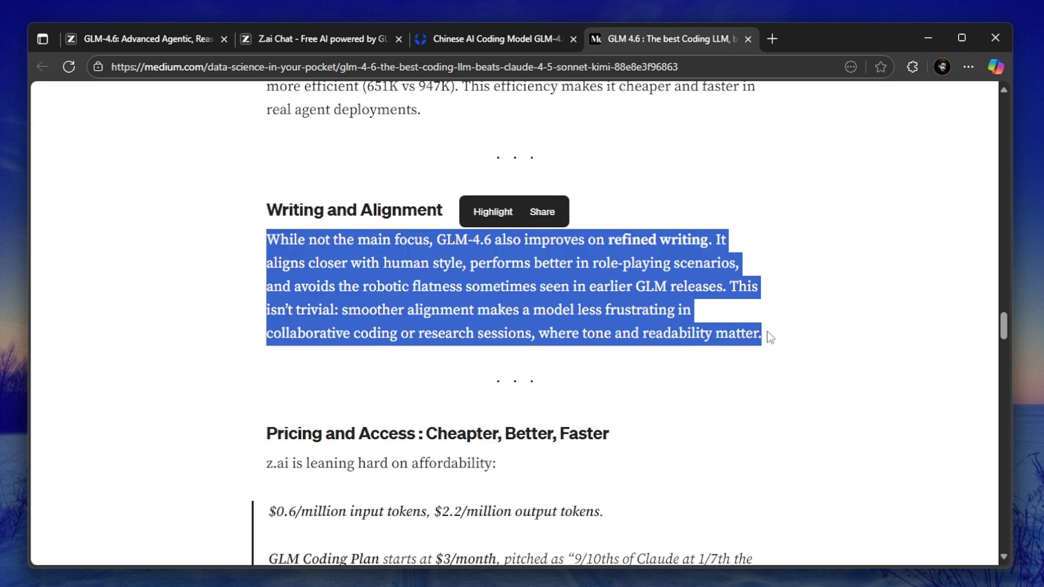
pyautogui.click(538, 261)
pyautogui.scroll(-2, 411, 184)
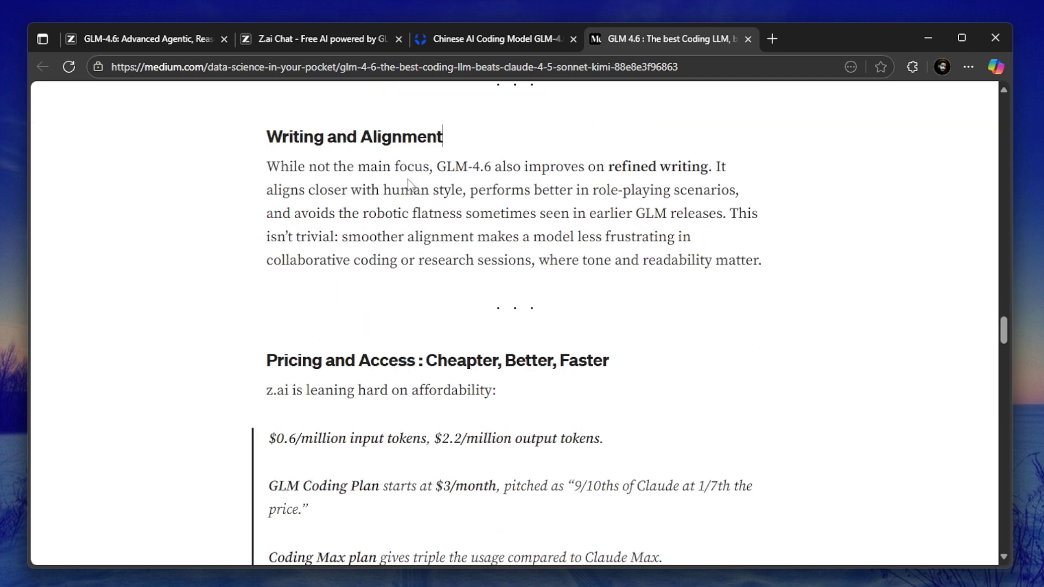
pyautogui.scroll(-3, 411, 184)
pyautogui.scroll(-1, 473, 326)
pyautogui.scroll(1, 310, 125)
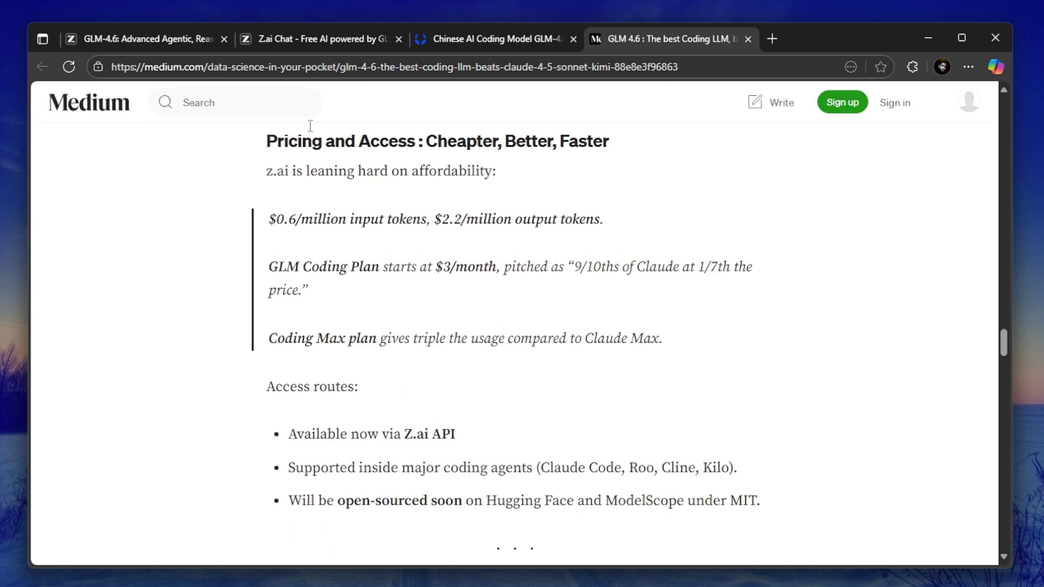
pyautogui.moveTo(433, 267); pyautogui.dragTo(503, 276)
pyautogui.click(432, 268)
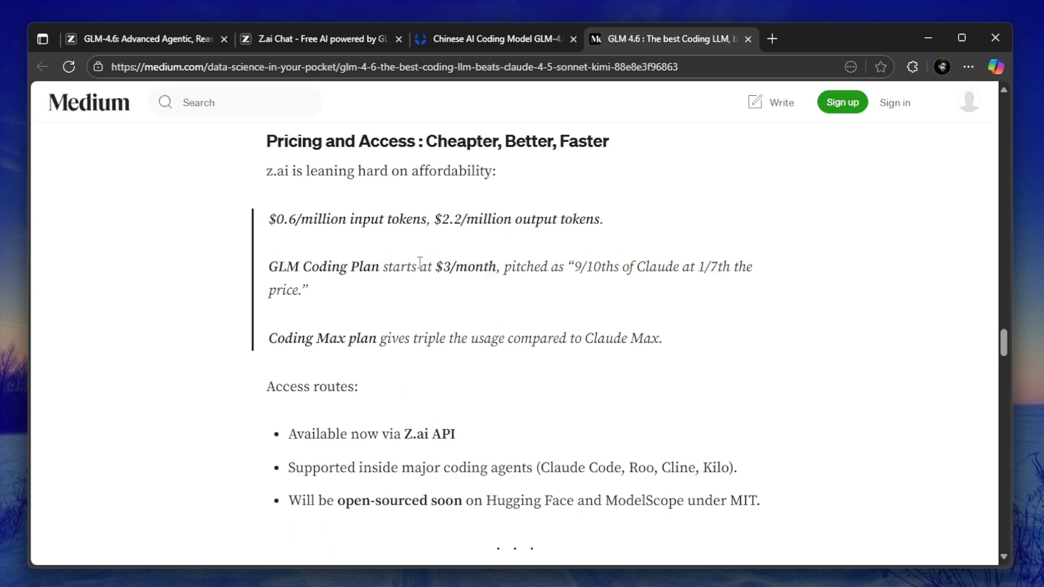
pyautogui.moveTo(426, 267); pyautogui.dragTo(594, 331)
pyautogui.click(454, 263)
pyautogui.scroll(-3, 340, 333)
pyautogui.moveTo(288, 215); pyautogui.dragTo(421, 215)
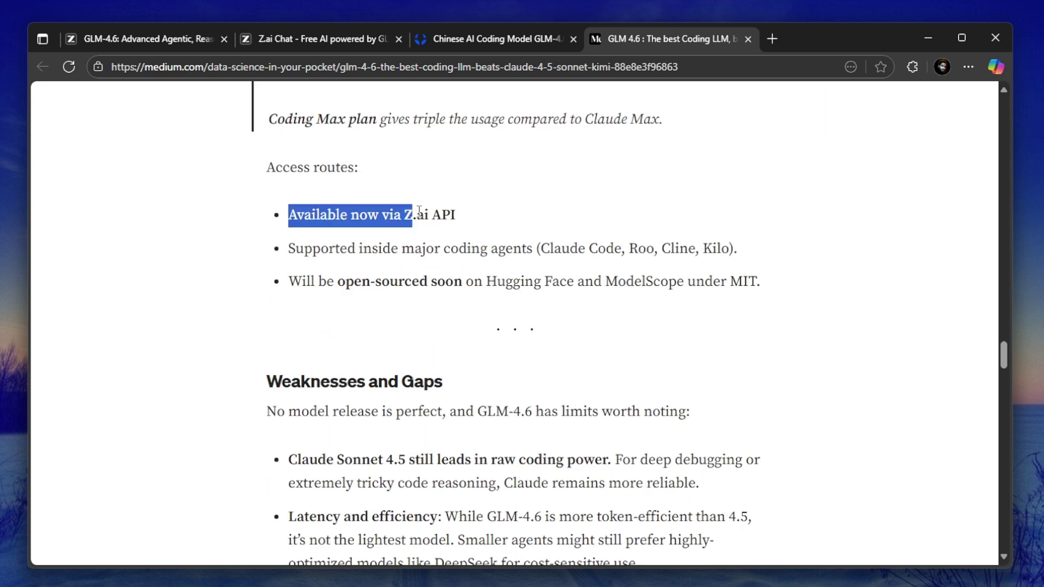
pyautogui.click(430, 216)
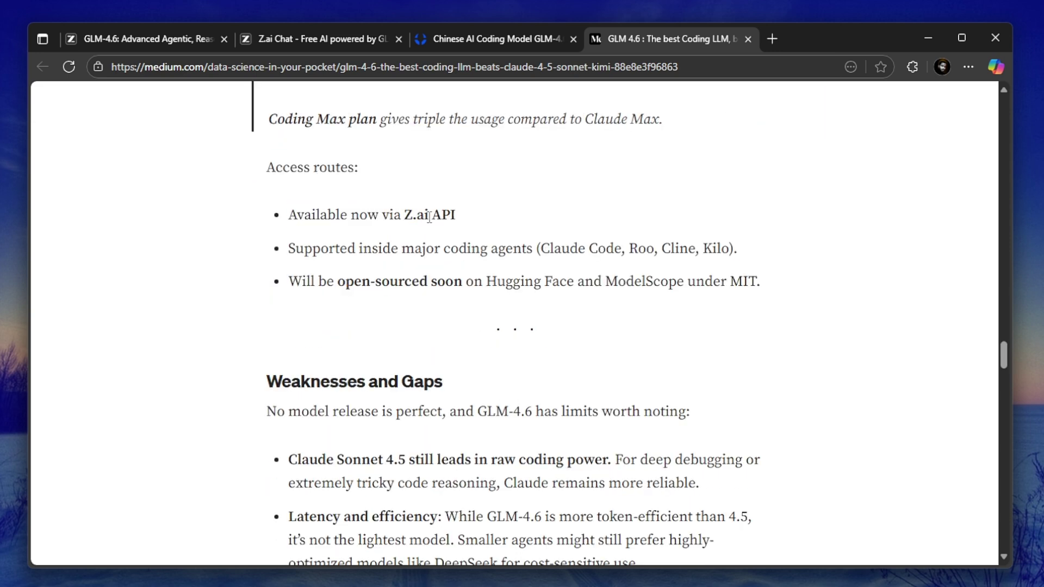
pyautogui.tripleClick(326, 249)
pyautogui.click(534, 253)
pyautogui.moveTo(354, 281); pyautogui.dragTo(462, 281)
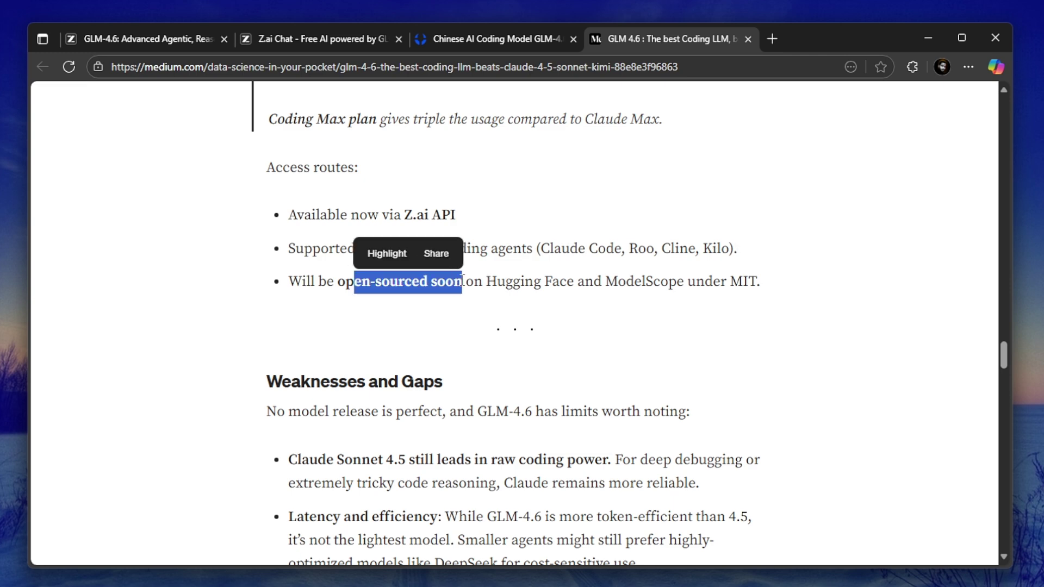
pyautogui.click(422, 347)
pyautogui.scroll(-2, 422, 347)
pyautogui.moveTo(268, 237); pyautogui.dragTo(498, 244)
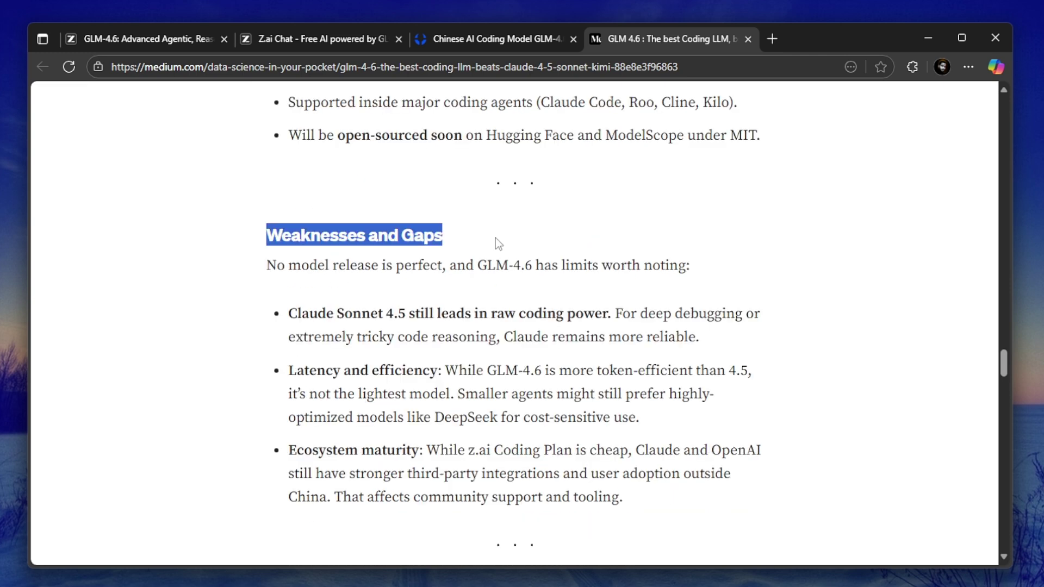
pyautogui.click(521, 293)
pyautogui.moveTo(292, 314); pyautogui.dragTo(408, 314)
pyautogui.click(426, 329)
pyautogui.scroll(-1, 426, 329)
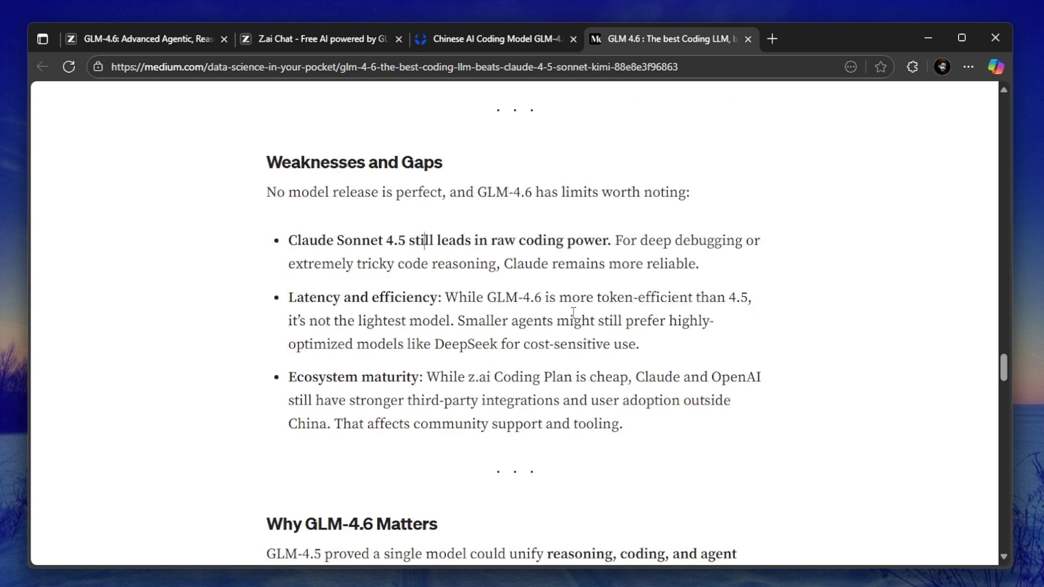
pyautogui.click(469, 171)
pyautogui.moveTo(268, 163); pyautogui.dragTo(465, 171)
pyautogui.click(335, 163)
pyautogui.scroll(-1, 426, 303)
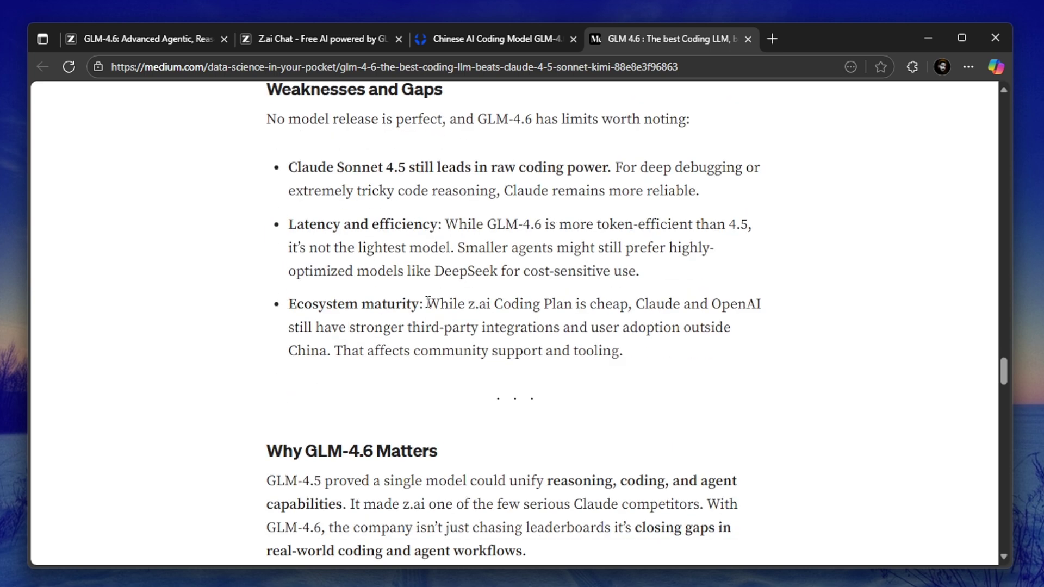
pyautogui.scroll(-2, 411, 282)
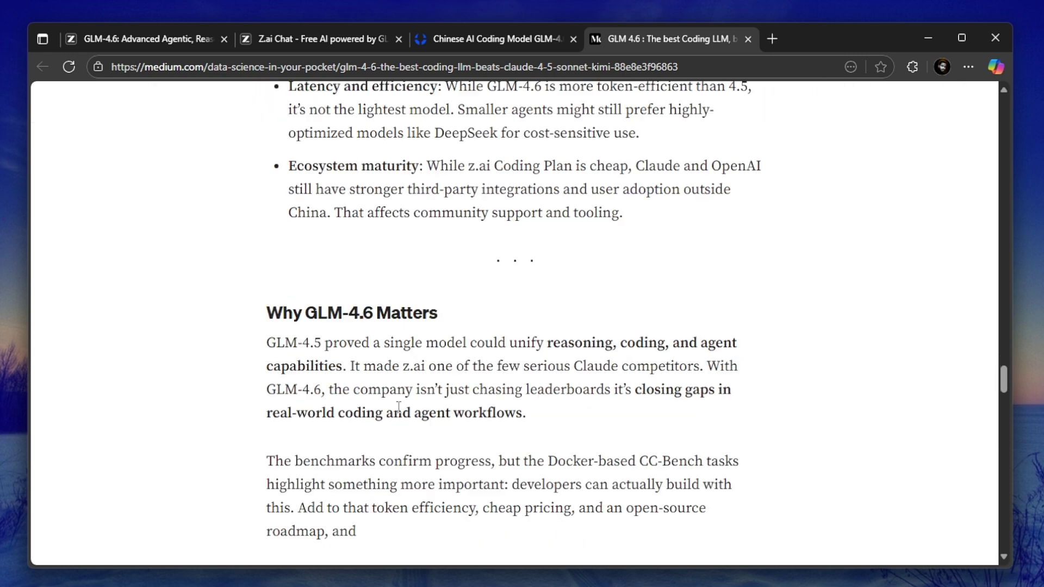
pyautogui.scroll(-2, 360, 307)
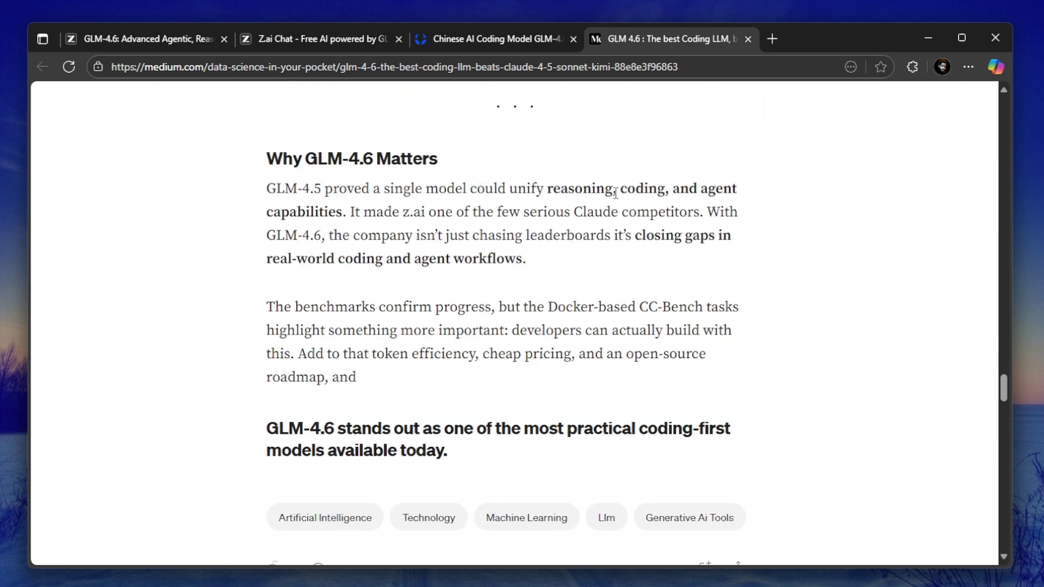
pyautogui.moveTo(287, 163); pyautogui.dragTo(612, 252)
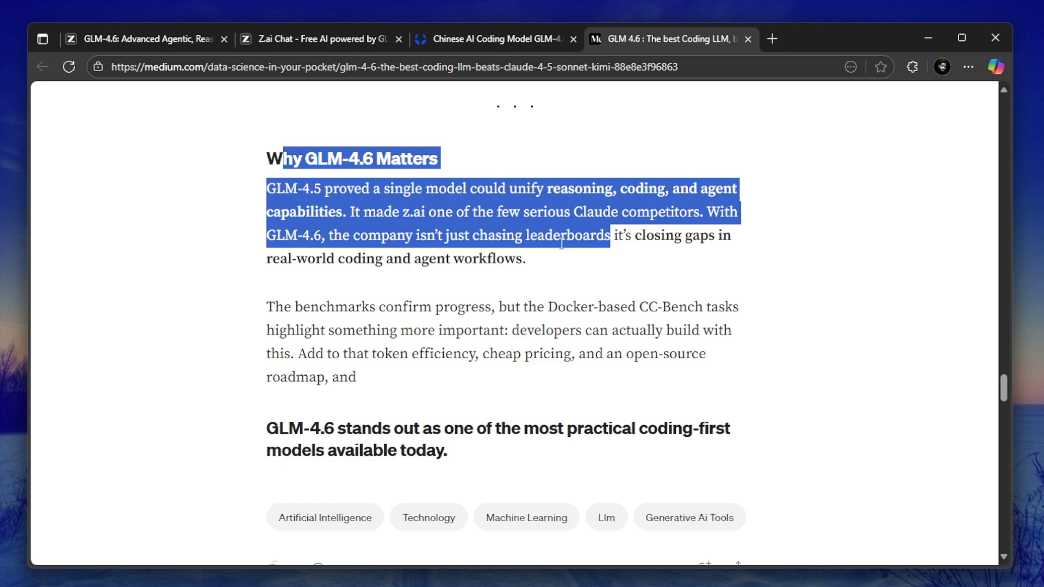
pyautogui.click(564, 243)
pyautogui.scroll(-3, 457, 302)
pyautogui.scroll(3, 392, 237)
pyautogui.scroll(3, 392, 236)
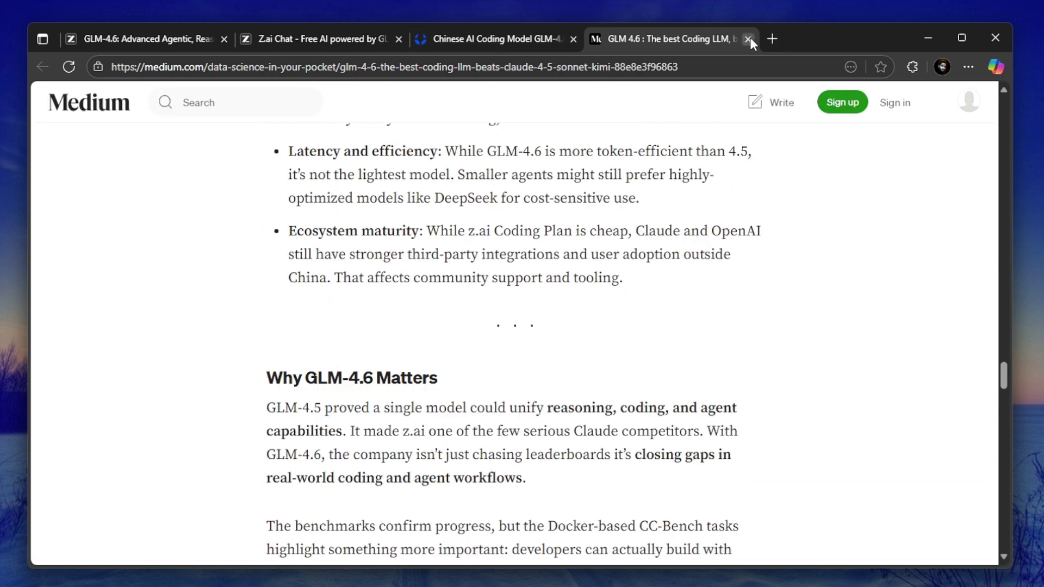
# Step: Close the Medium, CTOL Digital and Z.ai Chat tabs, leaving only the GLM-4.6 blog post
pyautogui.click(749, 37)
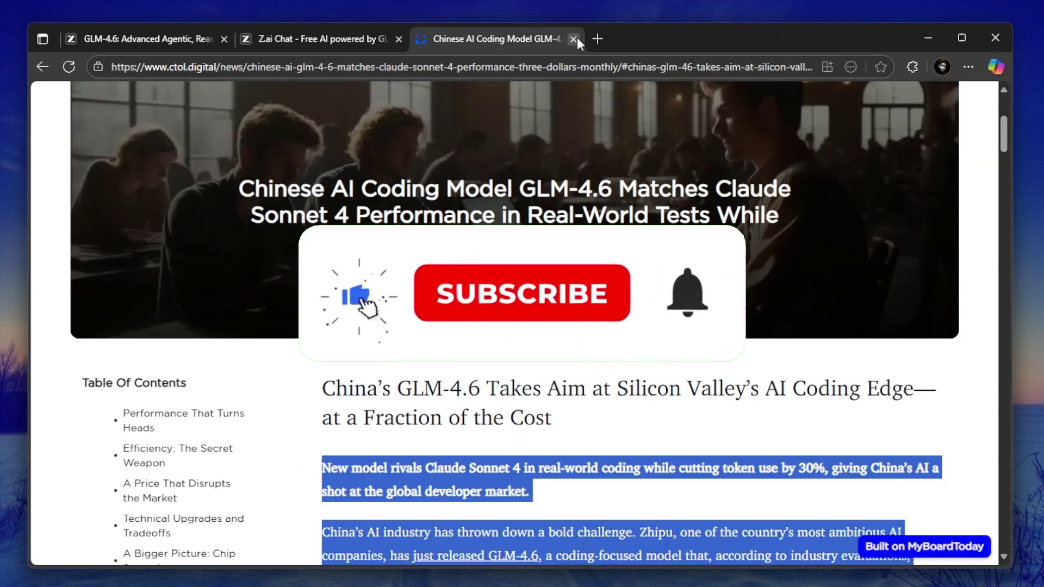
pyautogui.click(577, 37)
pyautogui.click(398, 38)
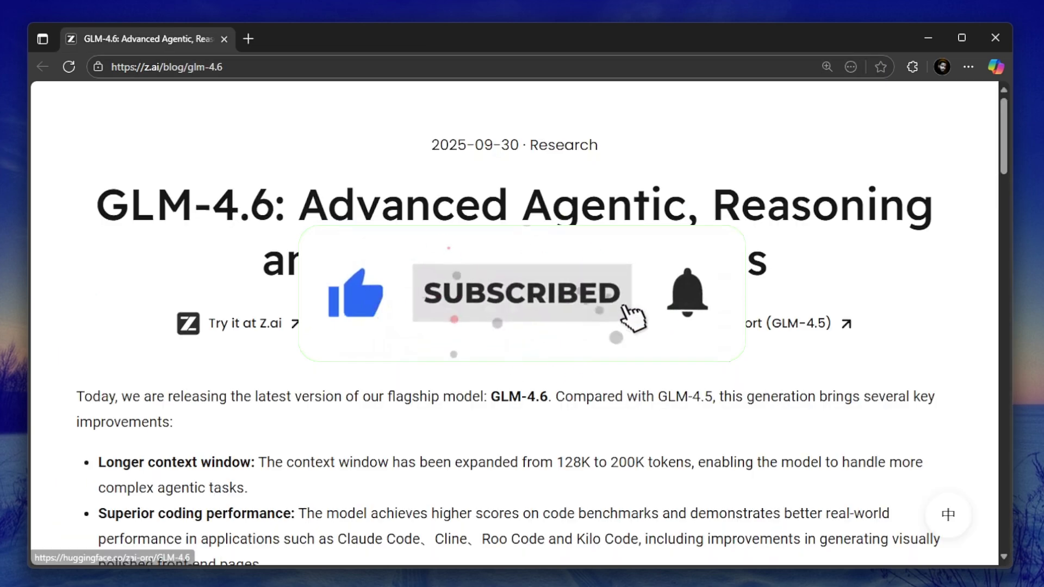